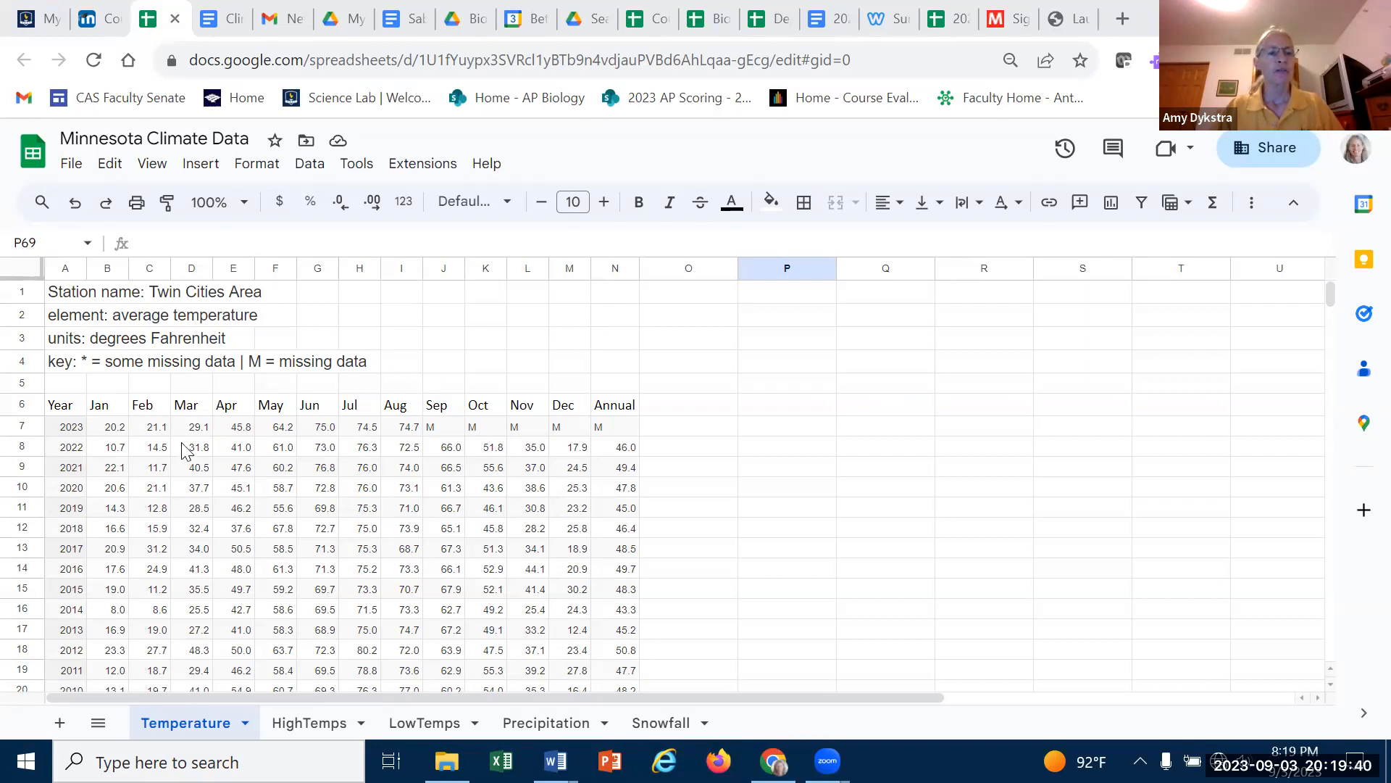
# - Scroll through the Temperature sheet to review the yearly temperature records from 2023 back to 1872
pyautogui.scroll(-20, 656, 403)
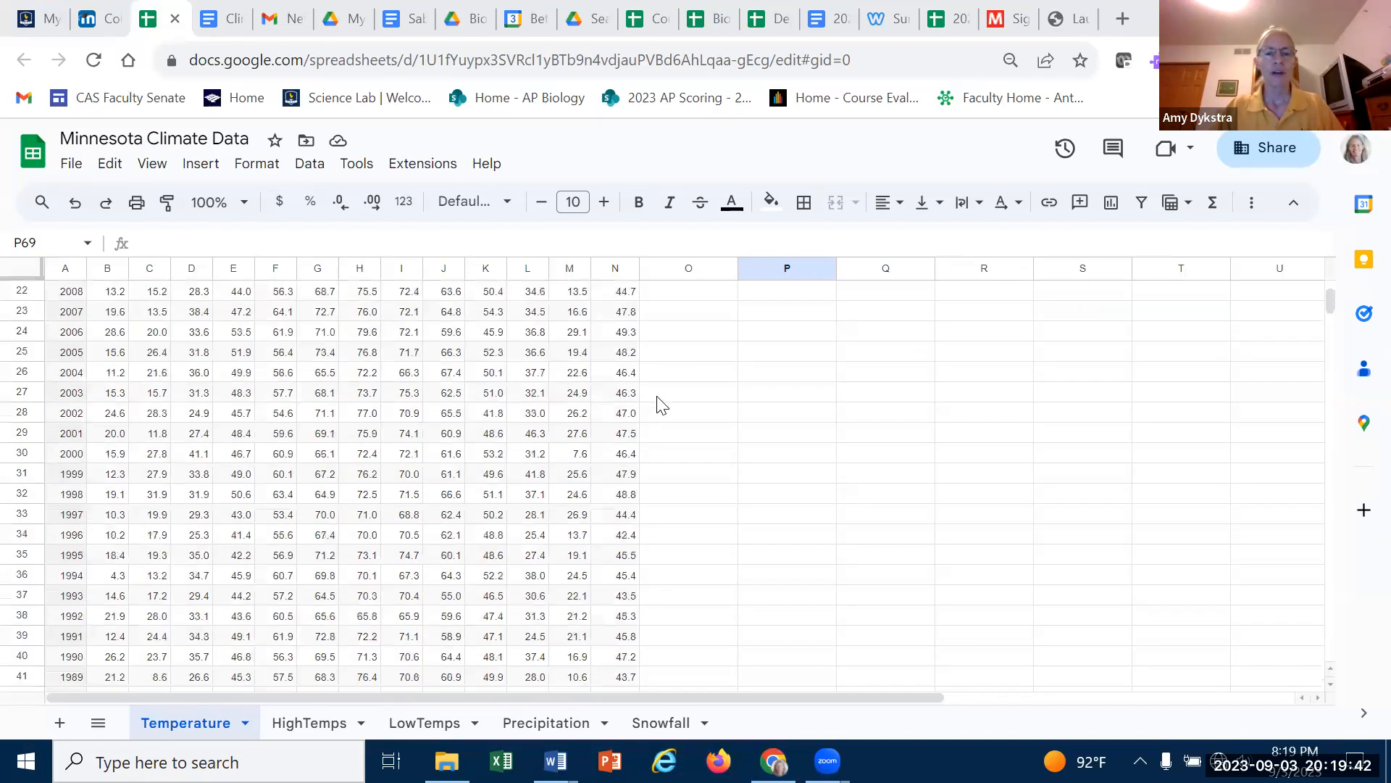
pyautogui.scroll(-20, 661, 404)
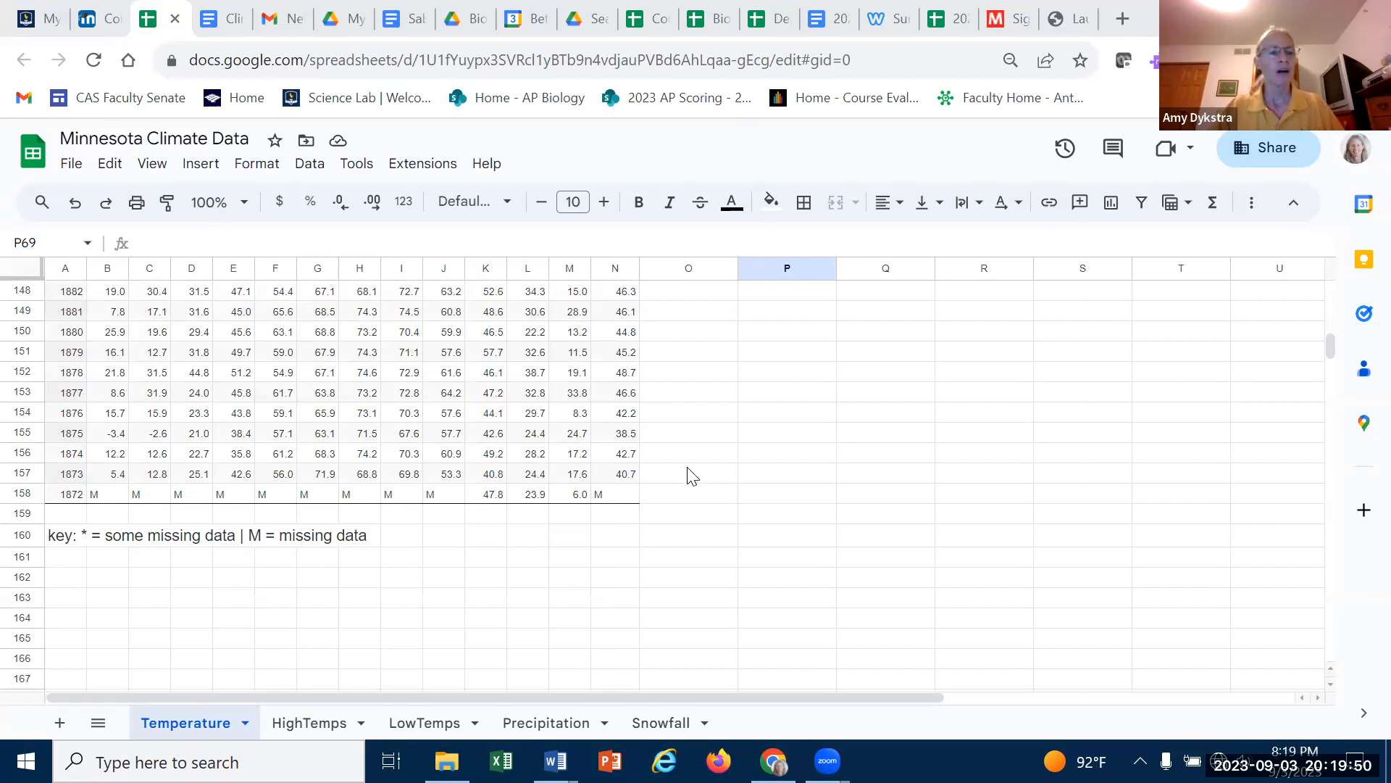
pyautogui.scroll(19, 689, 475)
pyautogui.scroll(20, 684, 463)
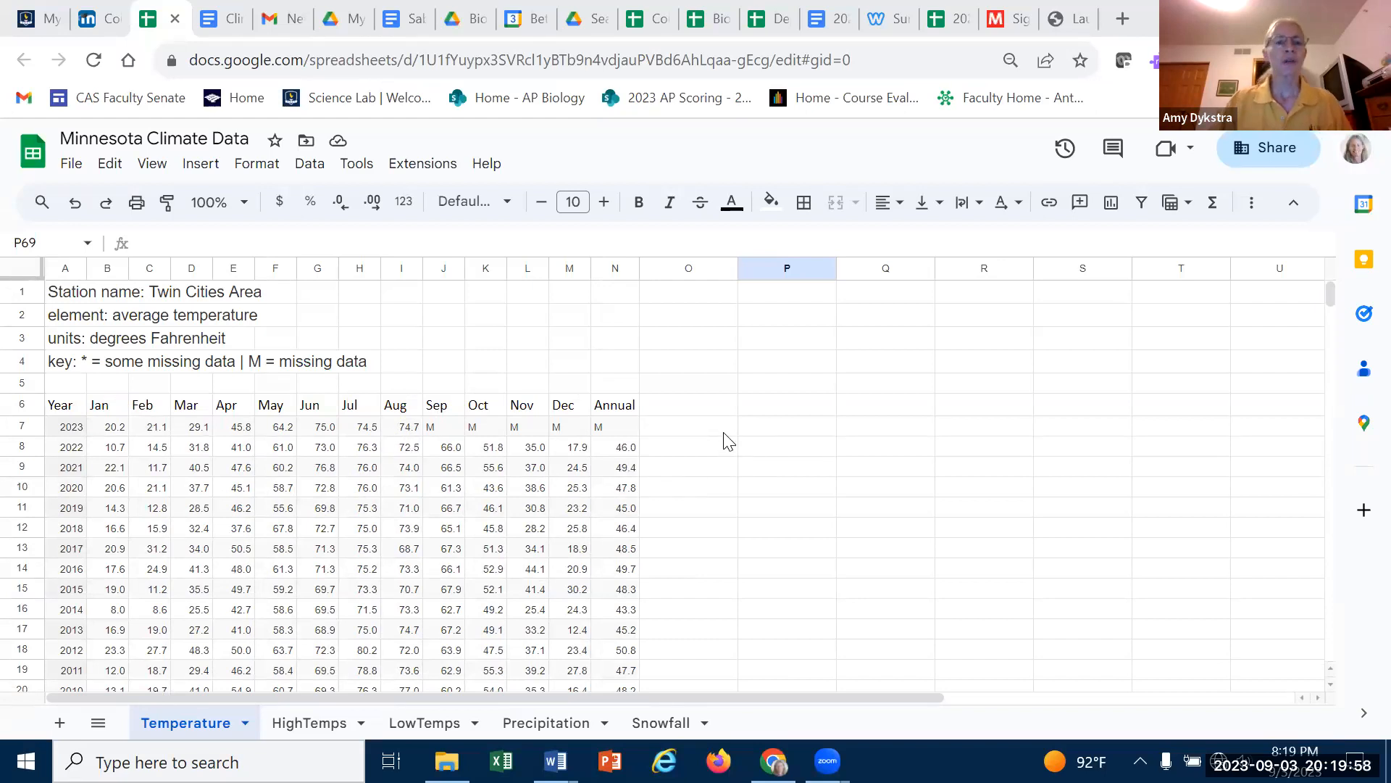
# - Make a copy of the spreadsheet, naming it after the original with the user's surname appended
pyautogui.click(73, 168)
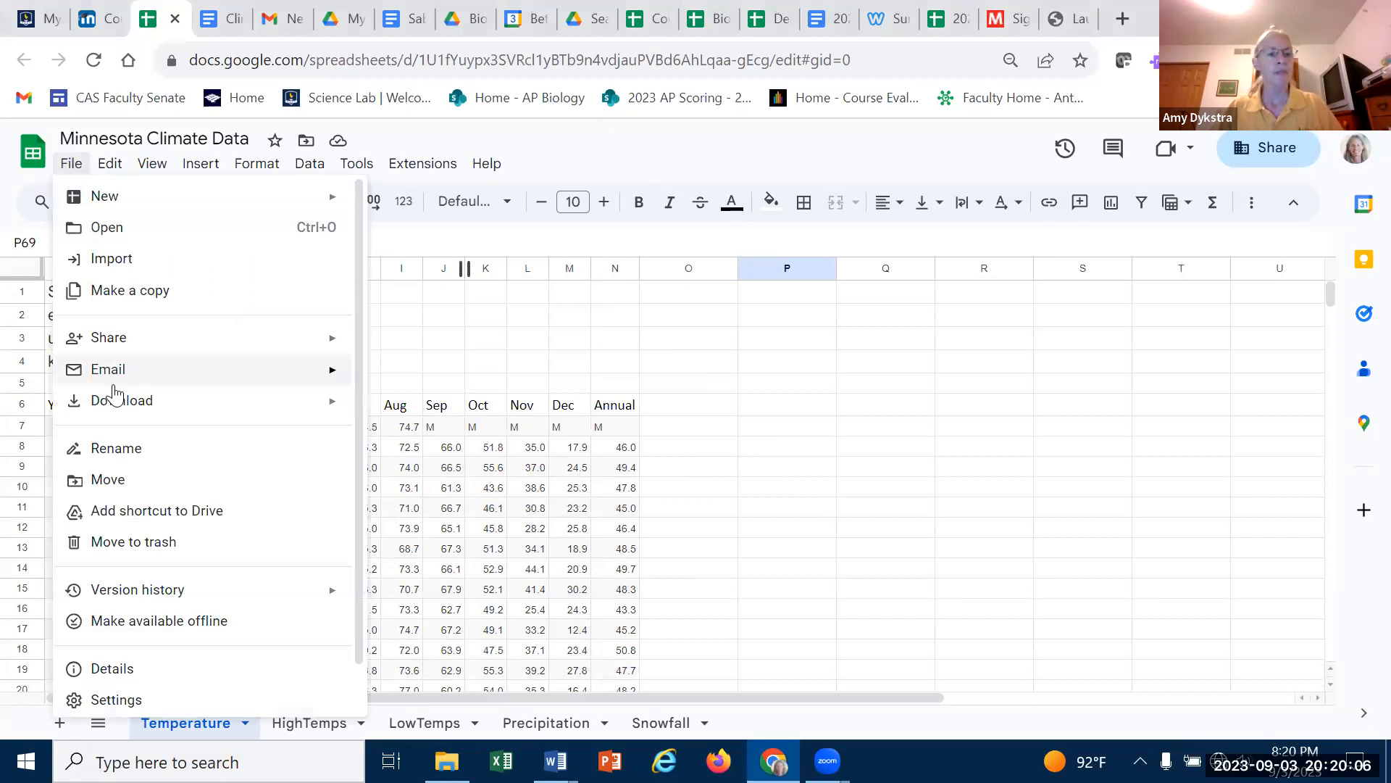
pyautogui.click(96, 294)
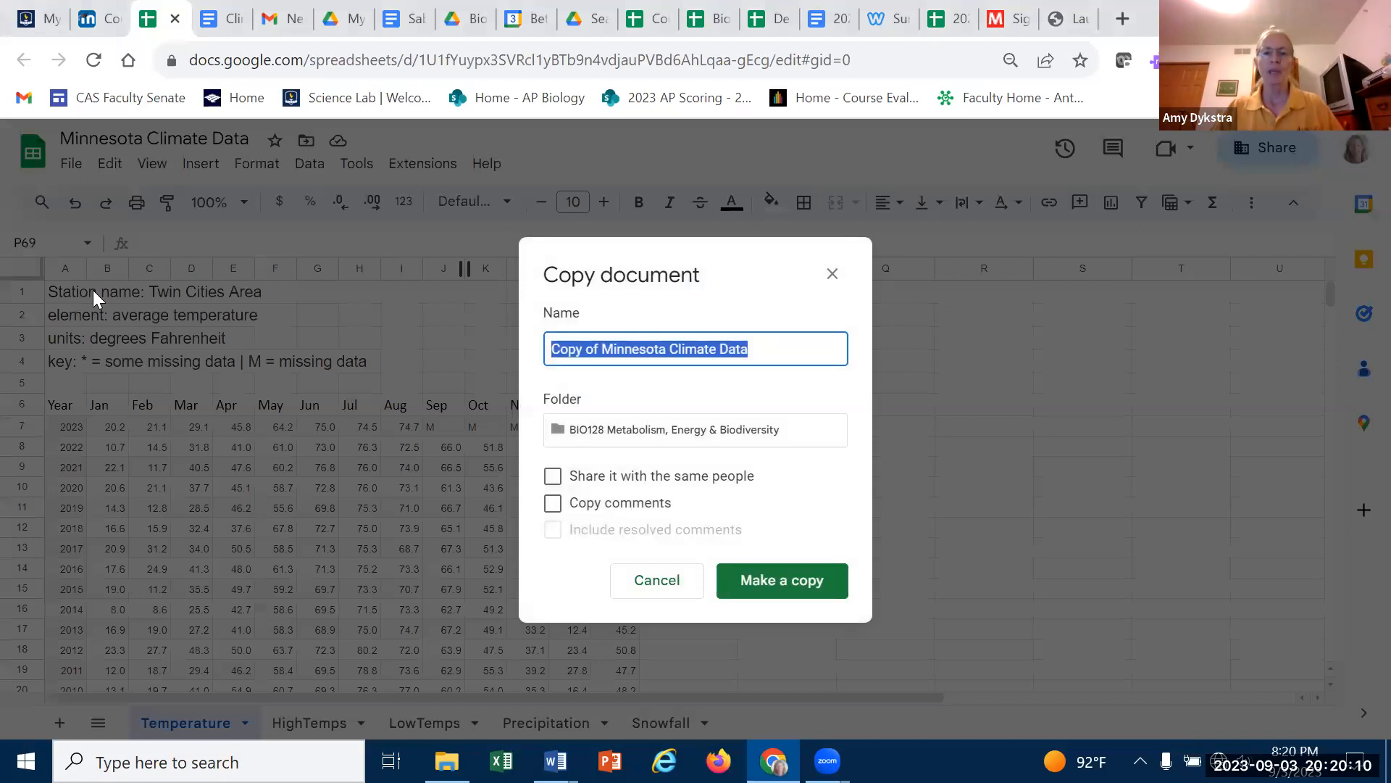
pyautogui.click(790, 347)
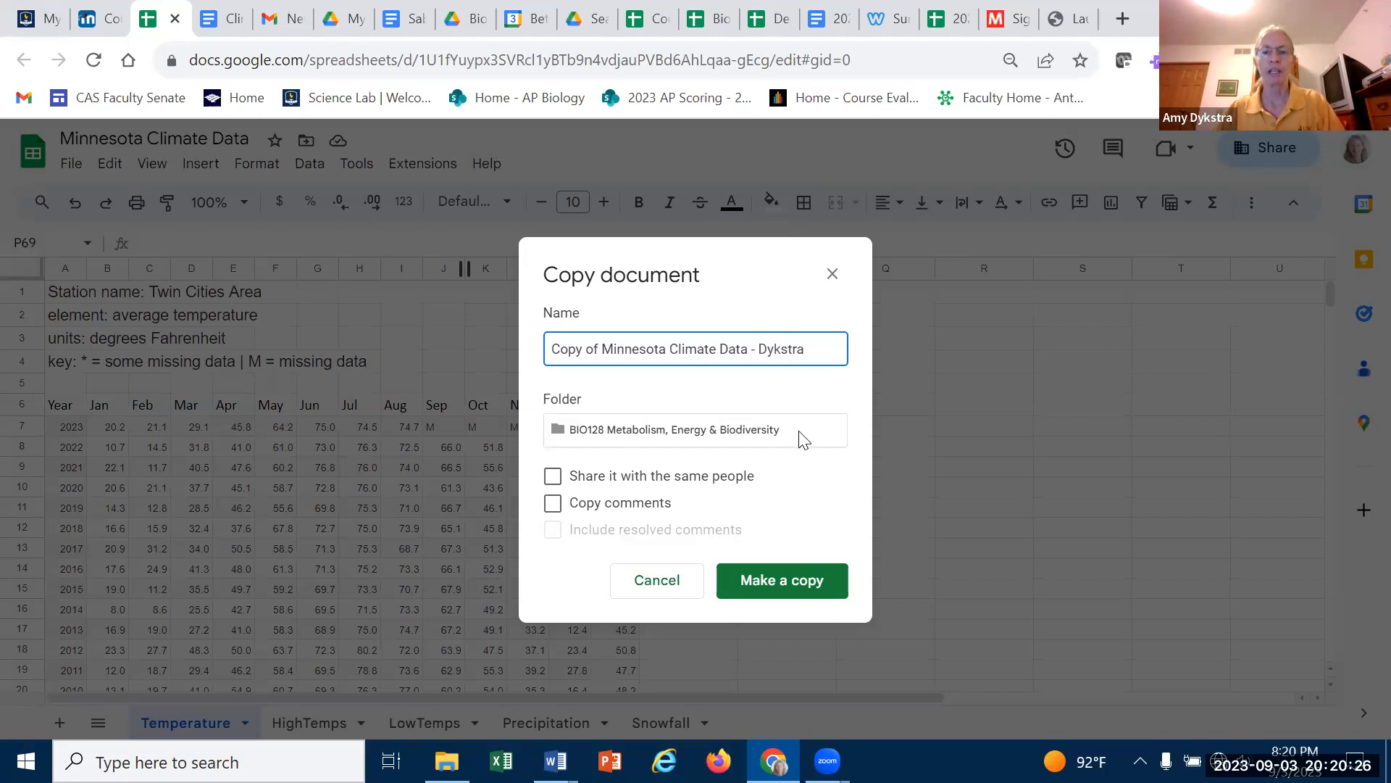
pyautogui.click(792, 591)
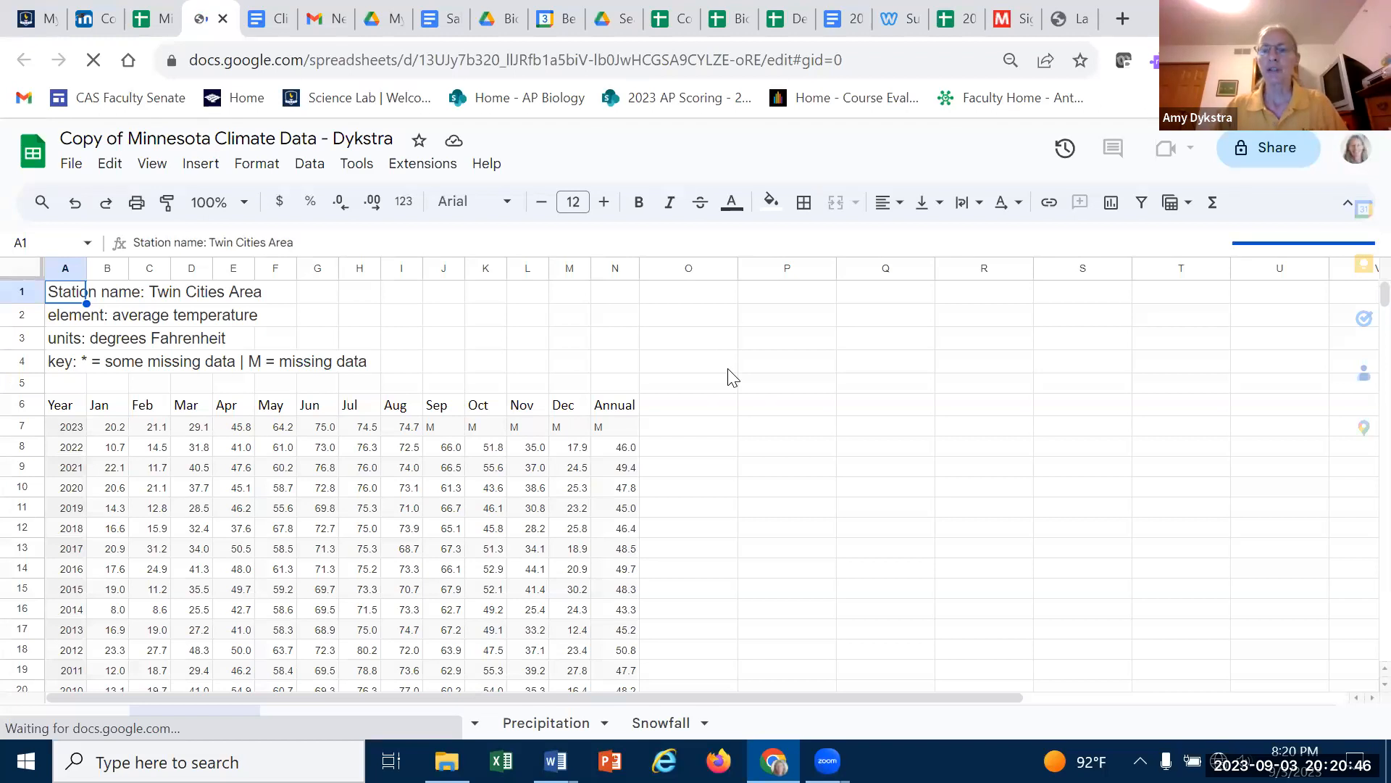
# - Select the Annual column values N8:N157 and insert a chart from them
pyautogui.scroll(-1, 727, 369)
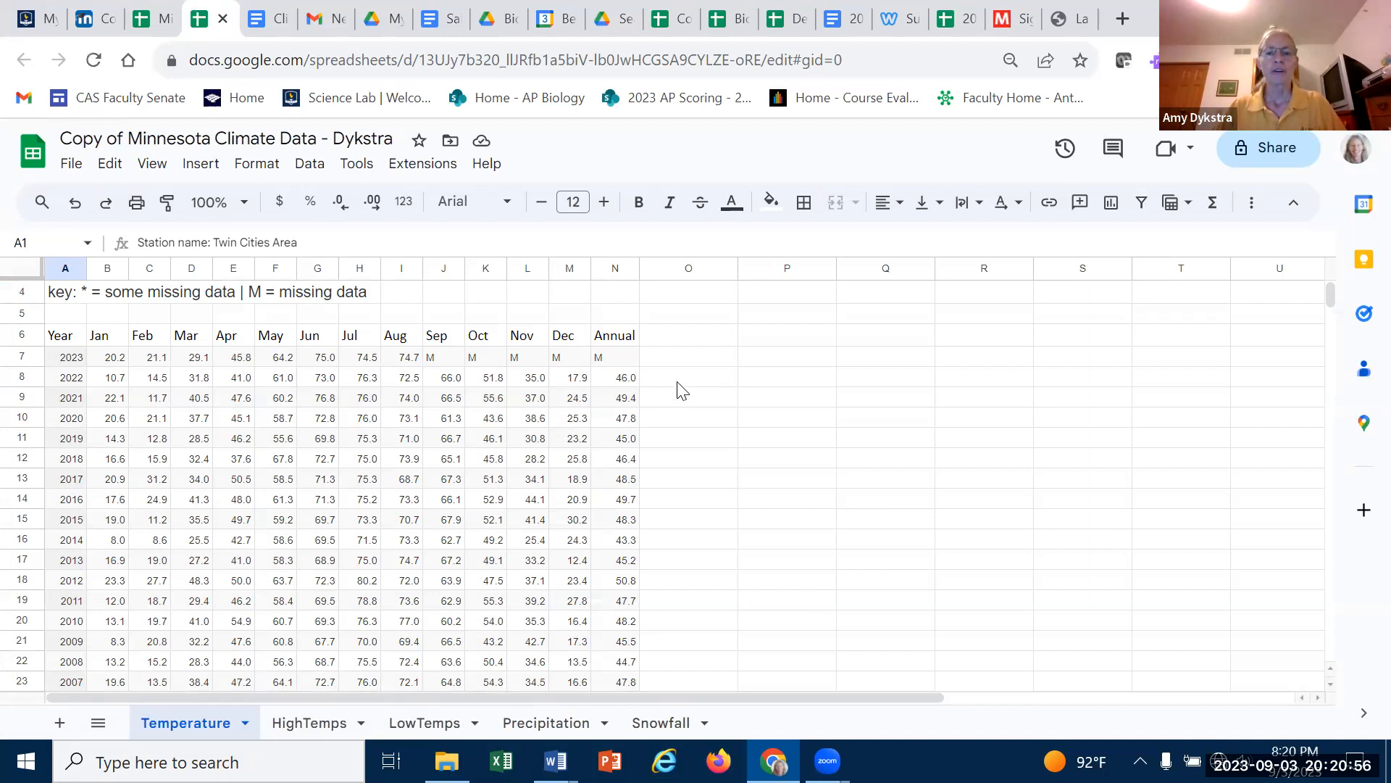
pyautogui.scroll(-20, 684, 391)
pyautogui.scroll(-18, 688, 391)
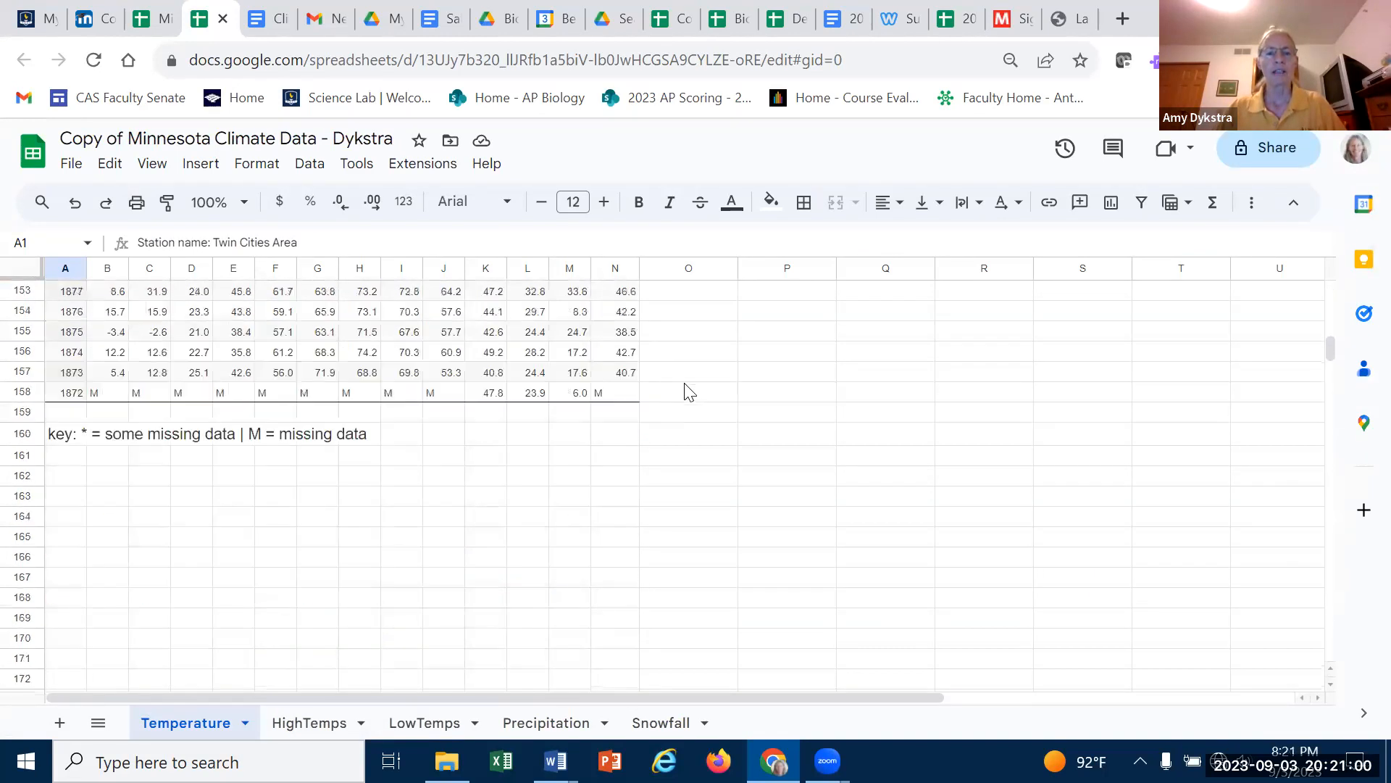
pyautogui.moveTo(622, 376)
pyautogui.mouseDown()
pyautogui.moveTo(642, 205)
pyautogui.moveTo(619, 451)
pyautogui.mouseUp()
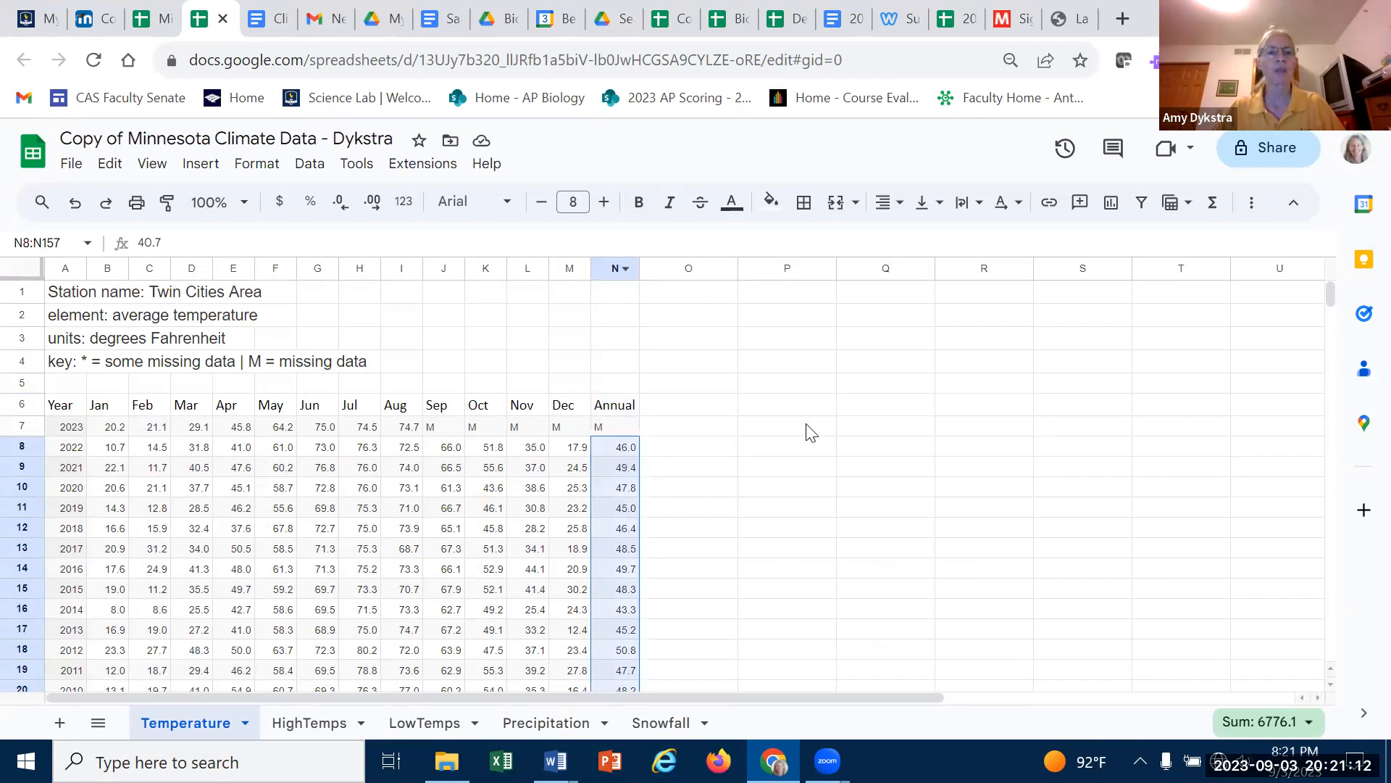
pyautogui.click(190, 167)
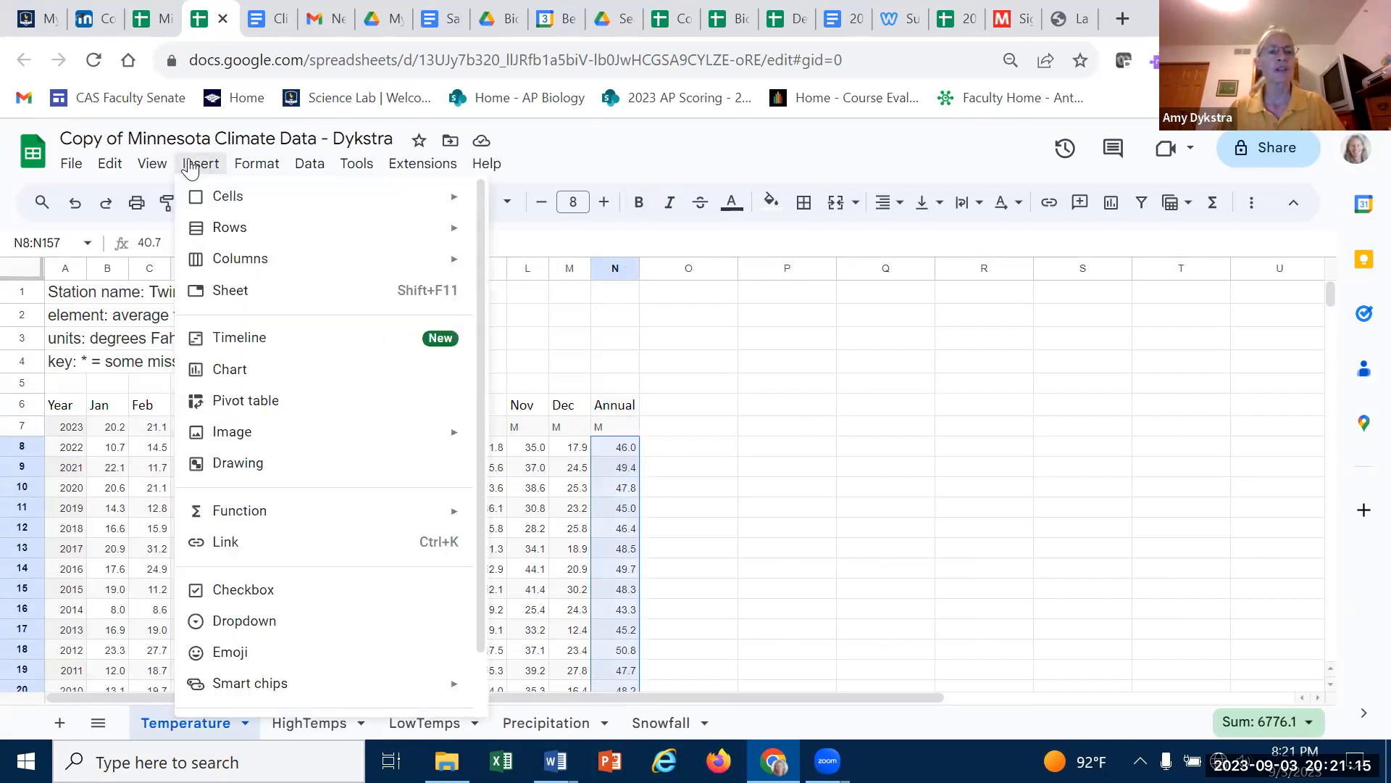
pyautogui.click(216, 371)
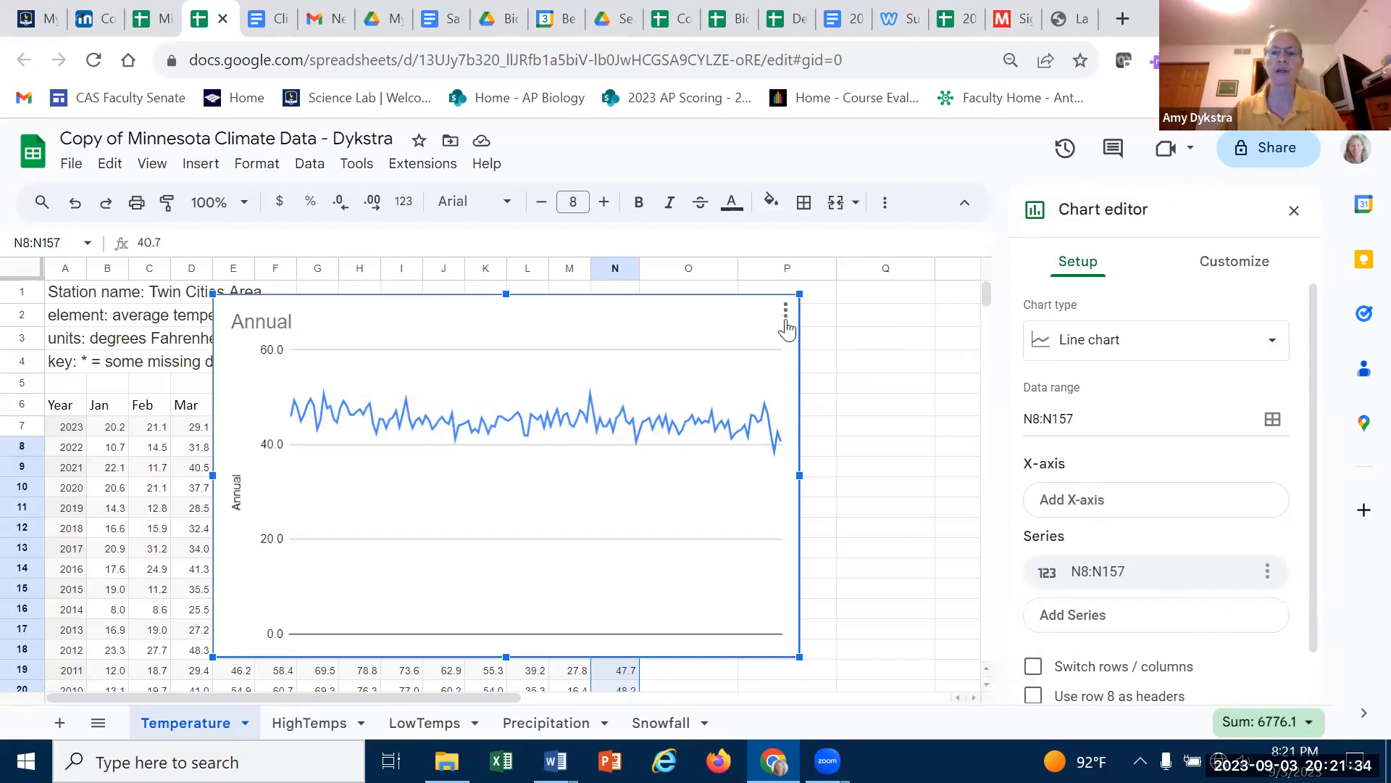
# - Open the chart editor and add the Year column range A8:A157 as the X-axis
pyautogui.click(786, 309)
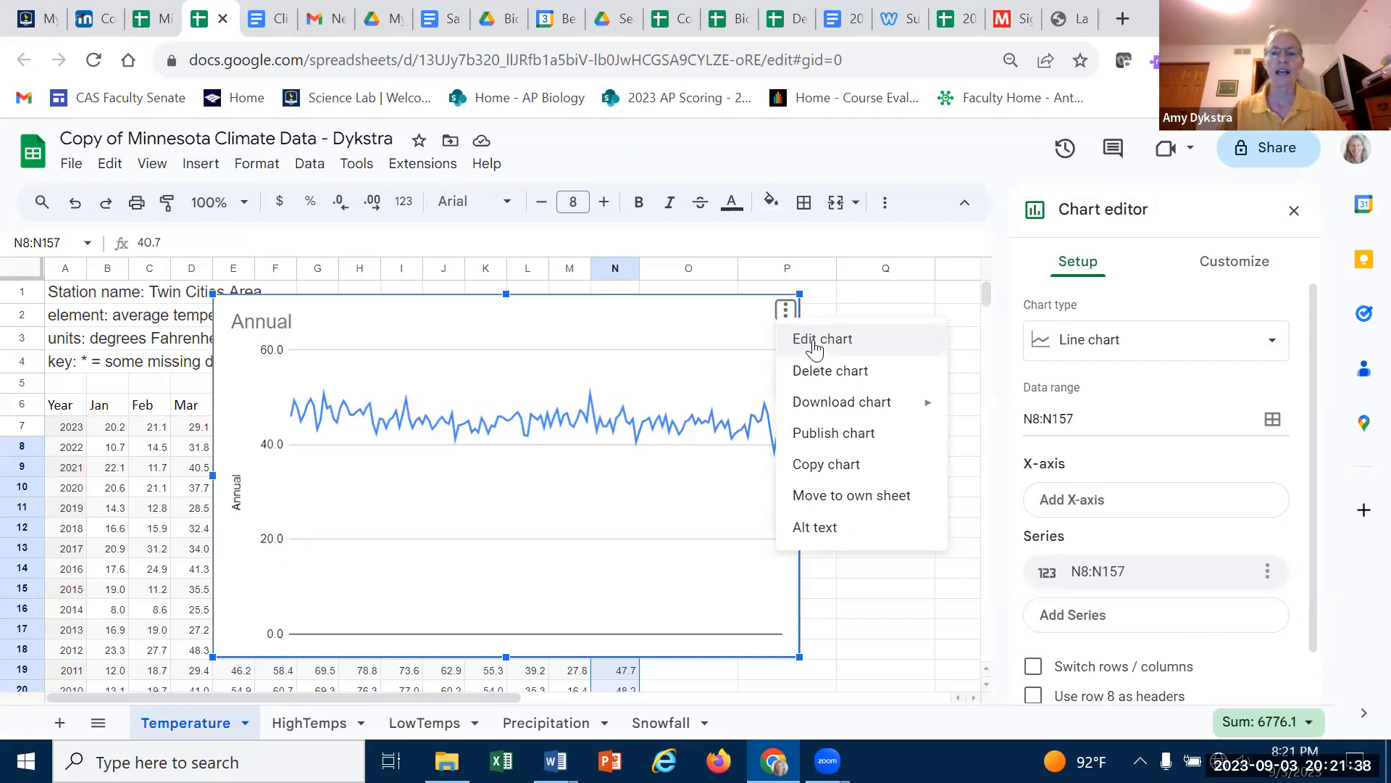
pyautogui.click(898, 299)
pyautogui.click(790, 332)
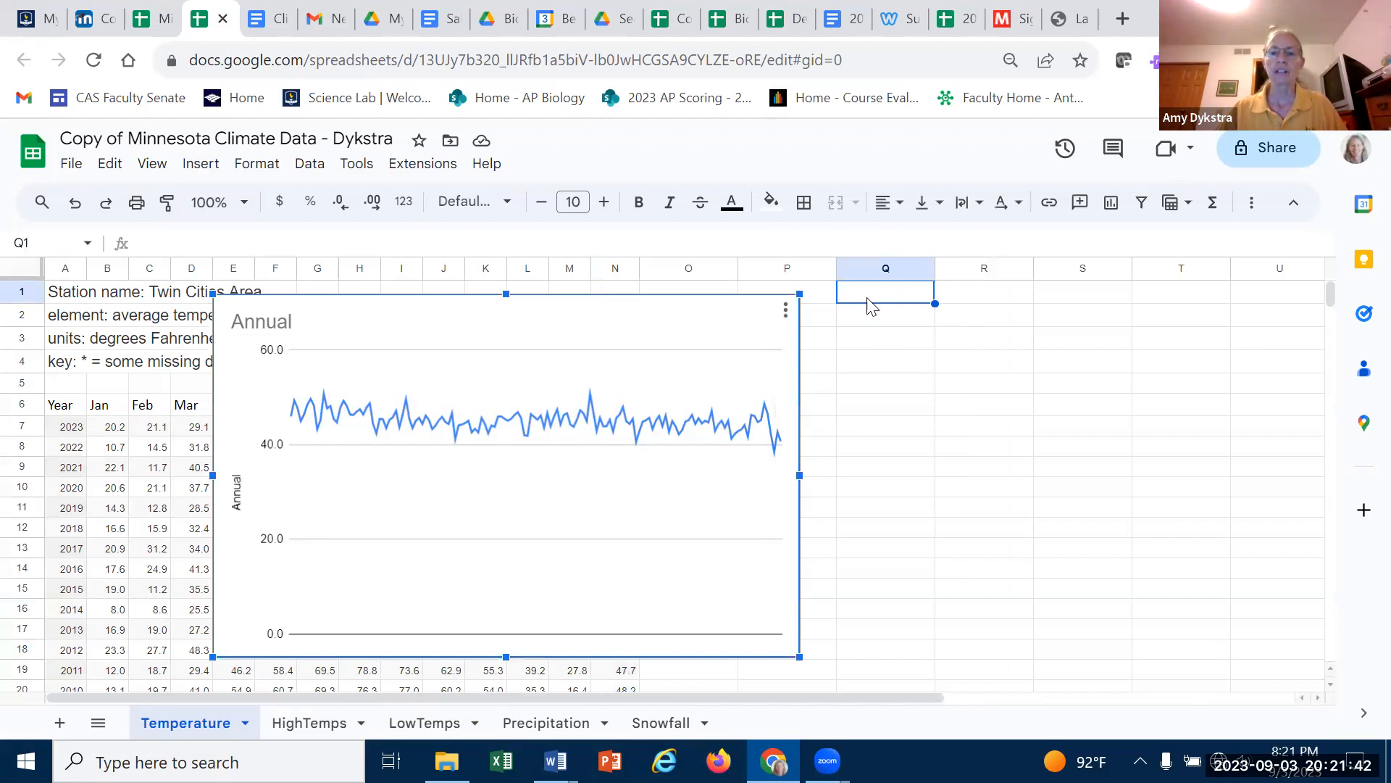
pyautogui.click(786, 310)
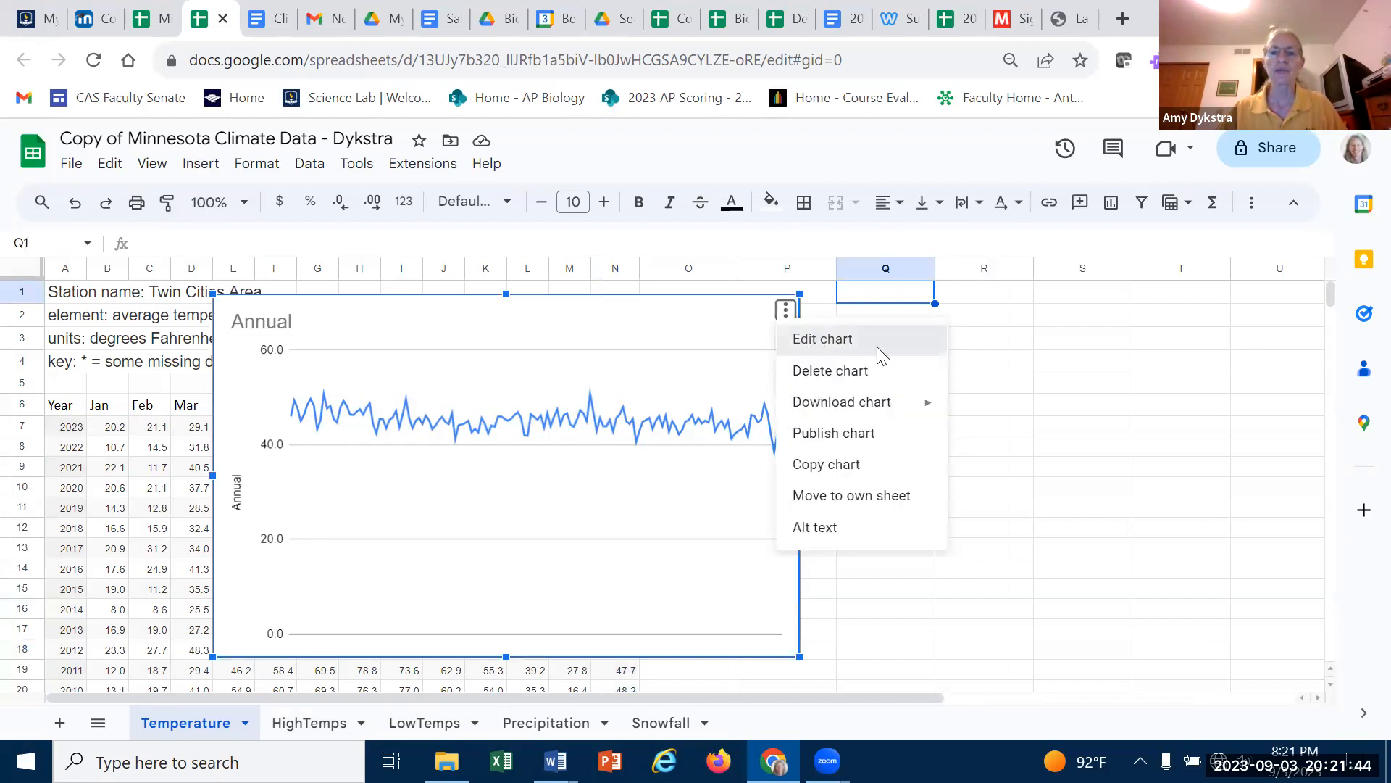
pyautogui.click(817, 340)
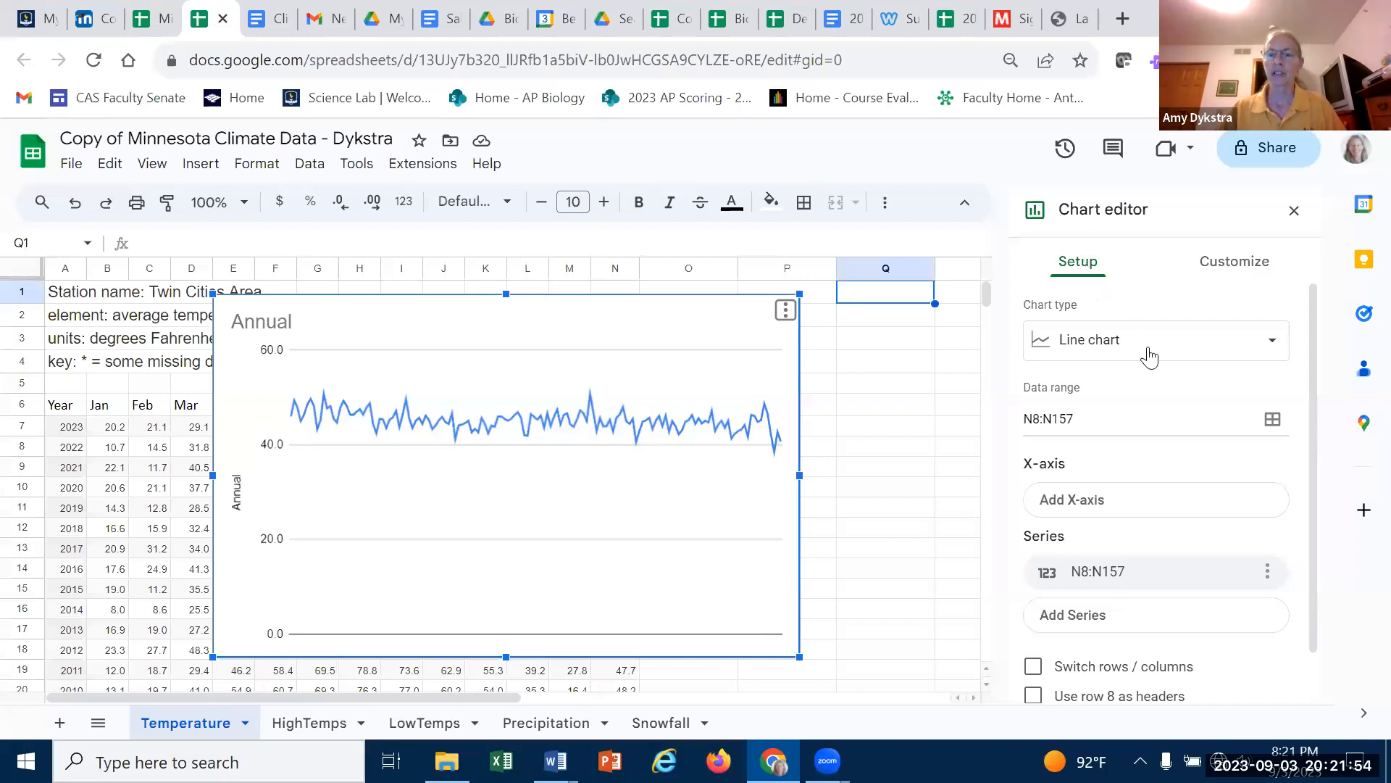
pyautogui.click(1093, 503)
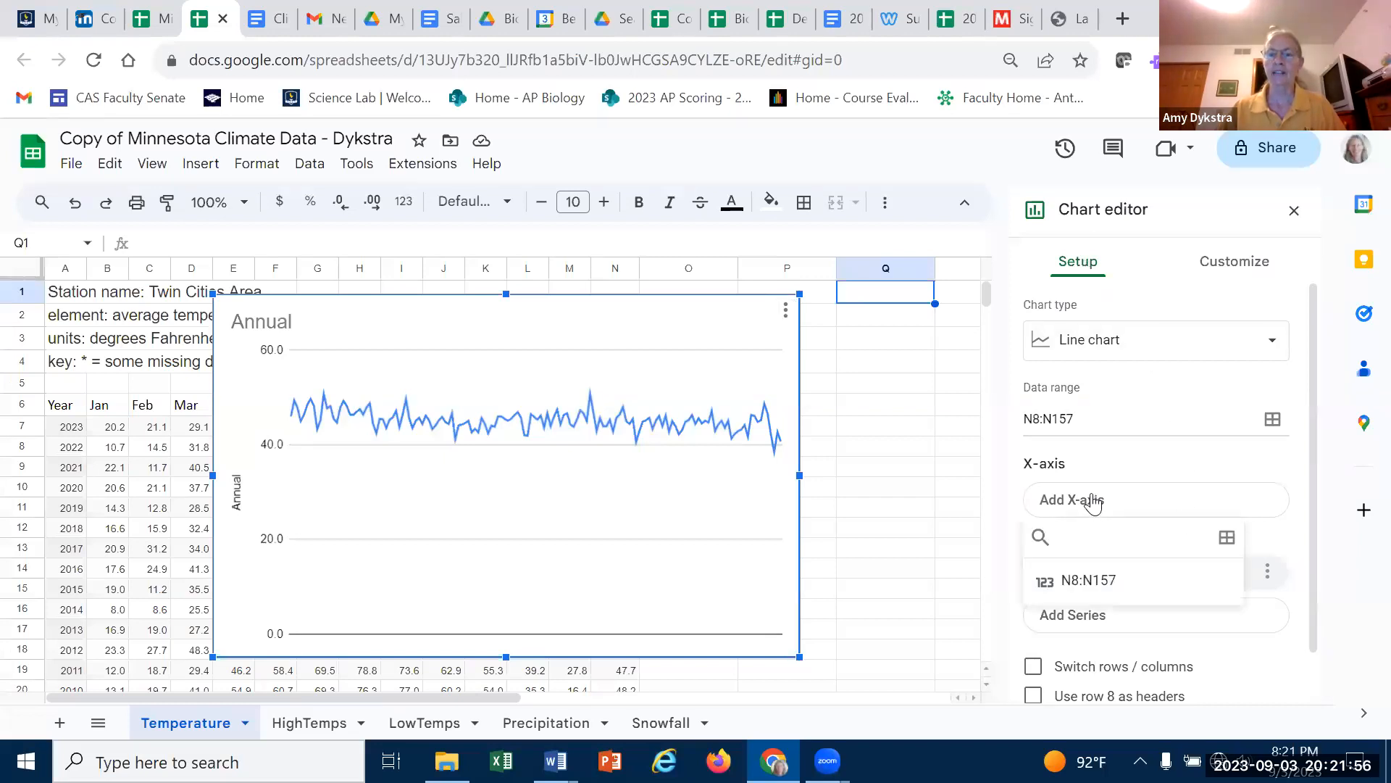
pyautogui.click(1226, 538)
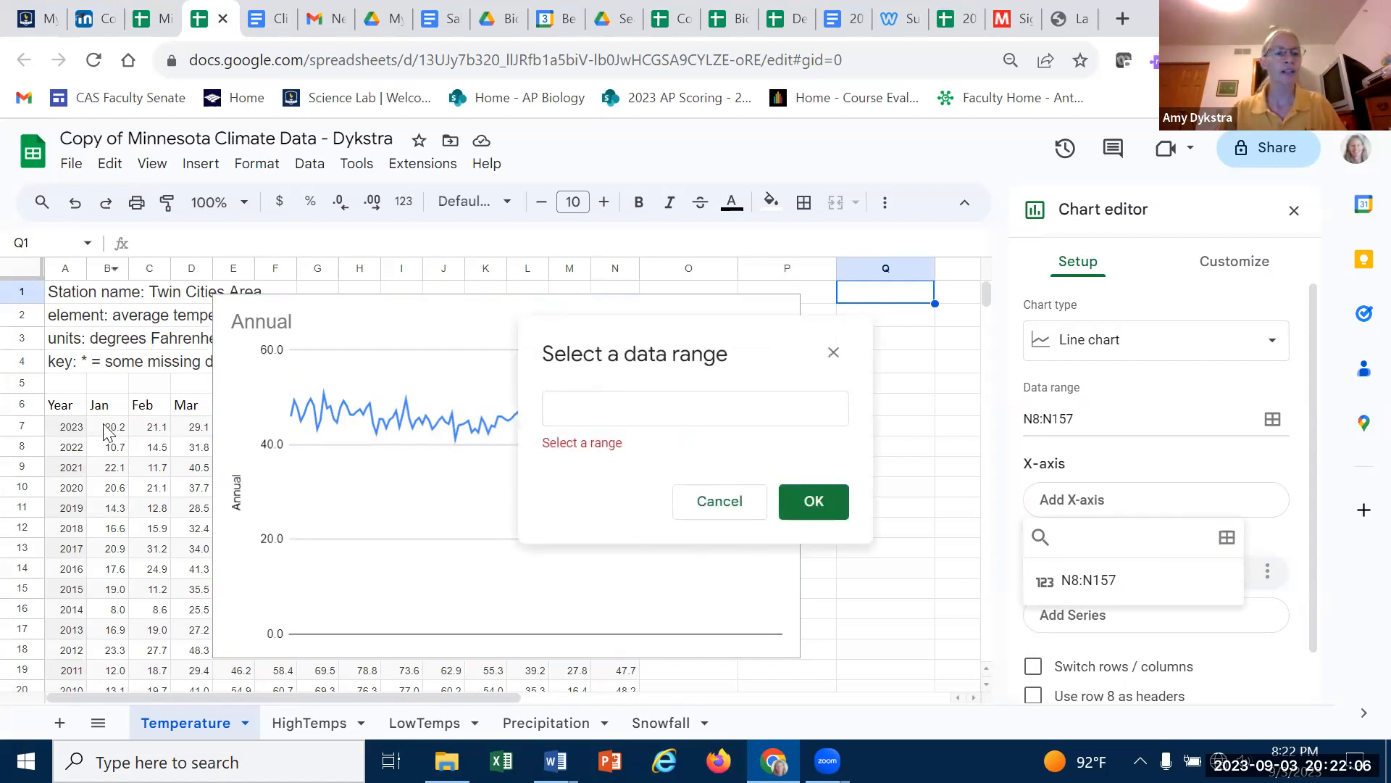
pyautogui.click(69, 451)
pyautogui.moveTo(69, 451); pyautogui.dragTo(73, 641)
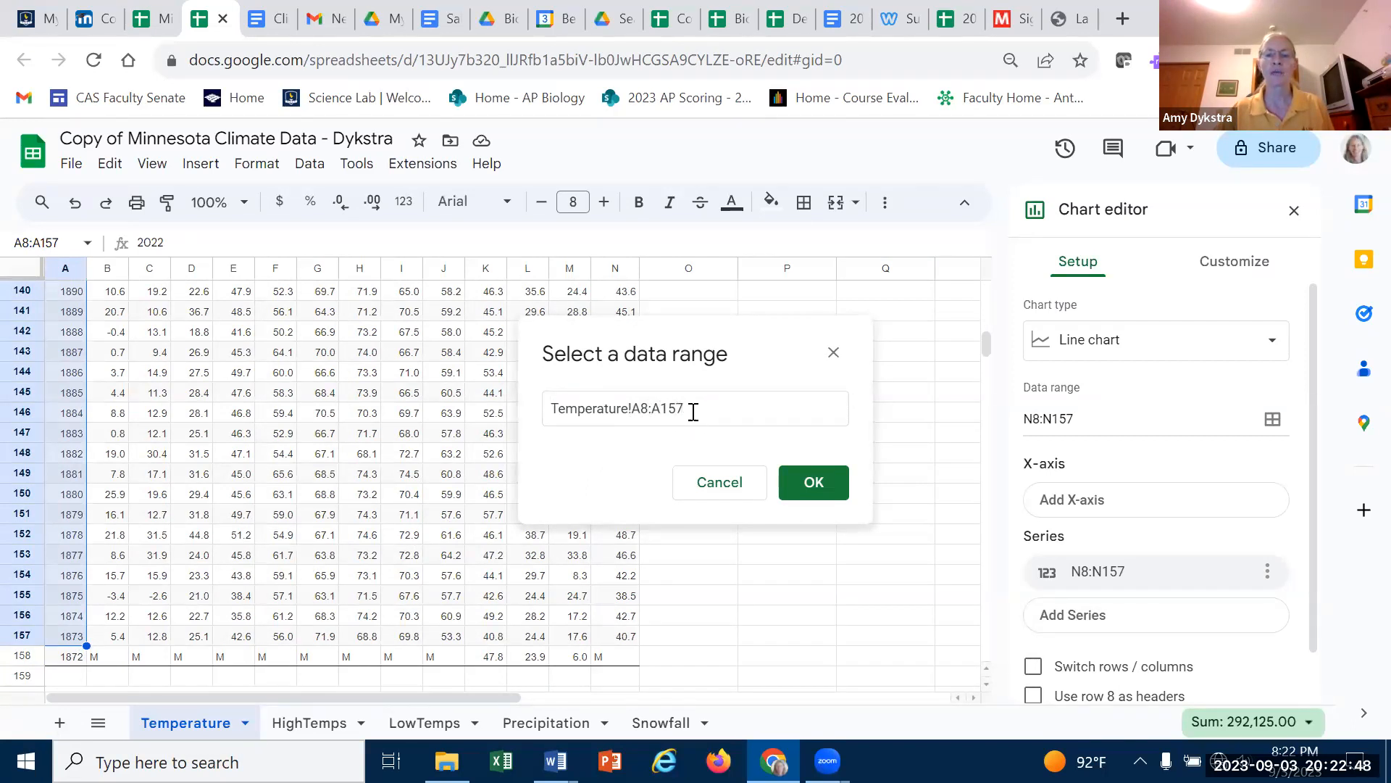
pyautogui.click(813, 484)
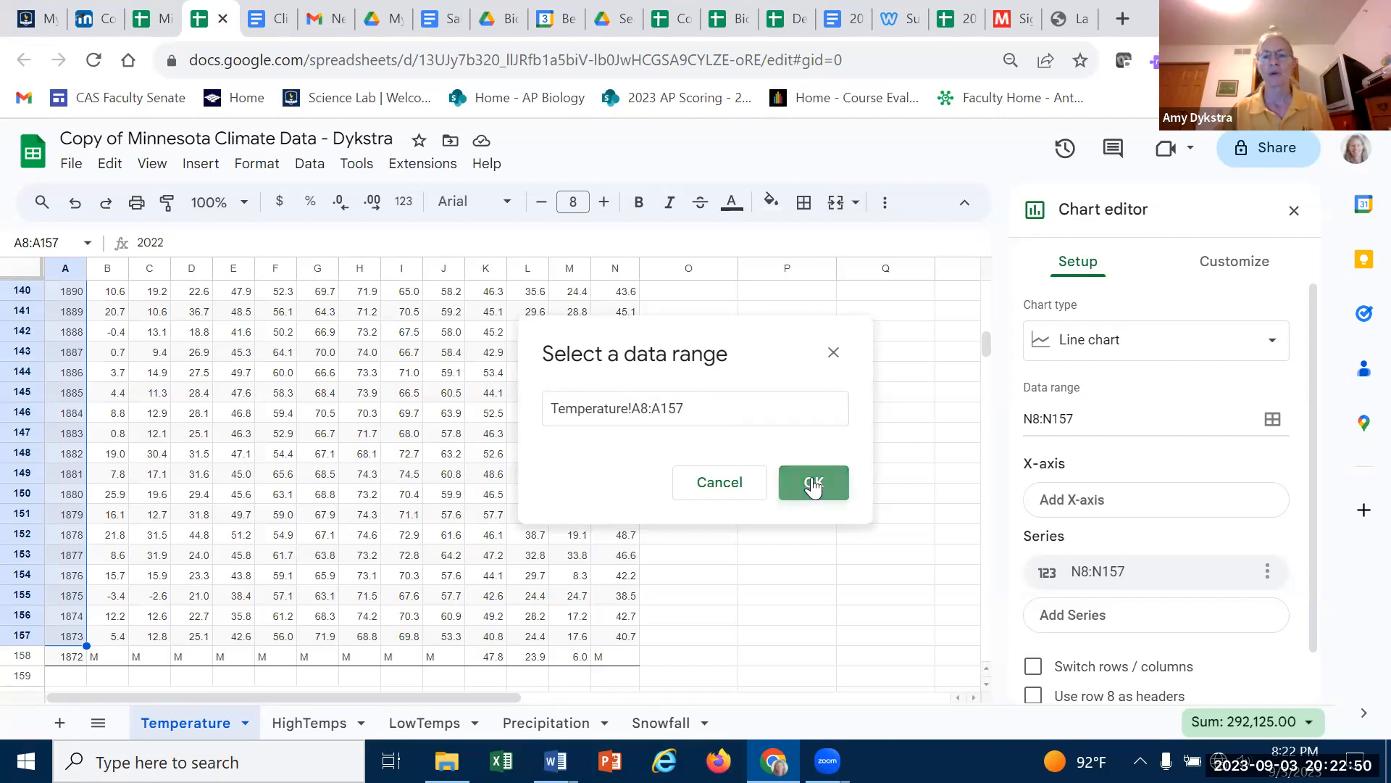
# - Delete the chart title Annual from the chart
pyautogui.scroll(20, 761, 516)
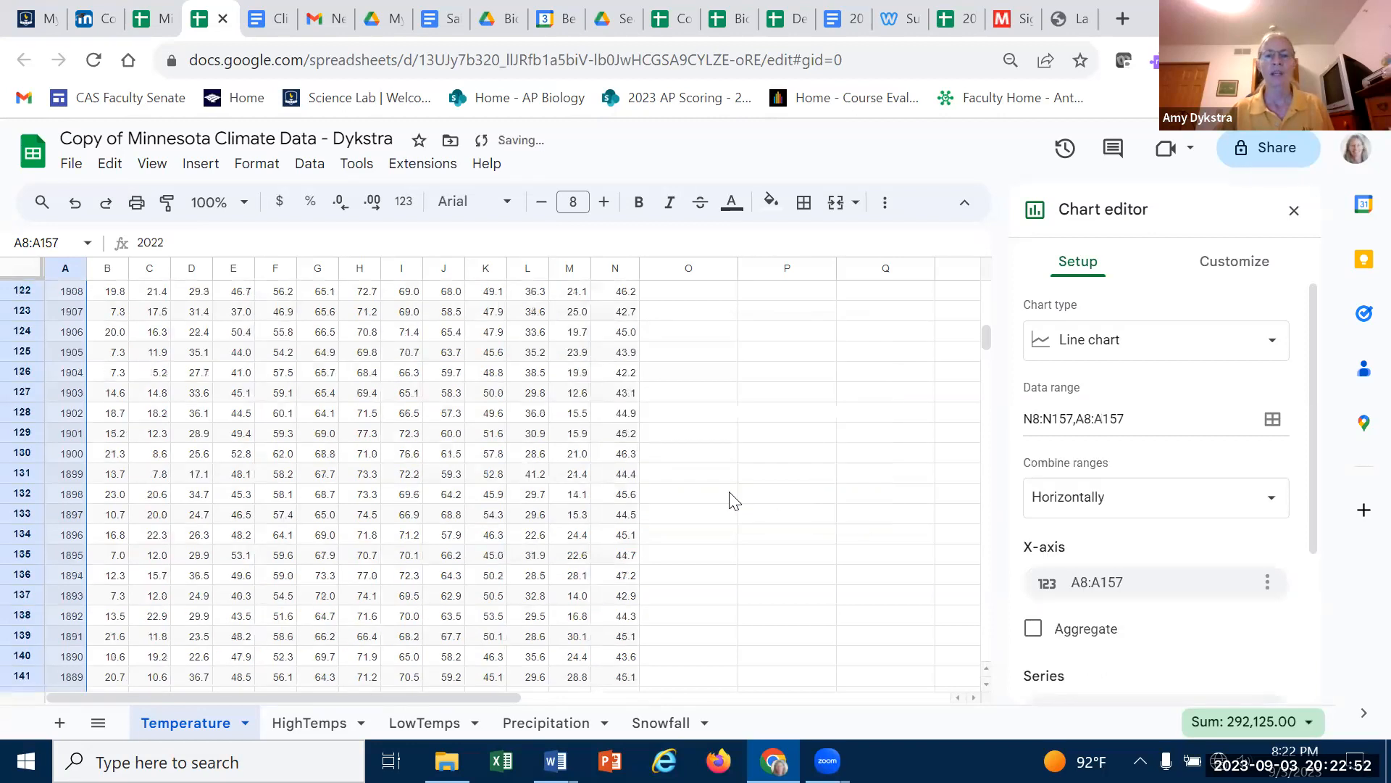
pyautogui.scroll(10, 737, 491)
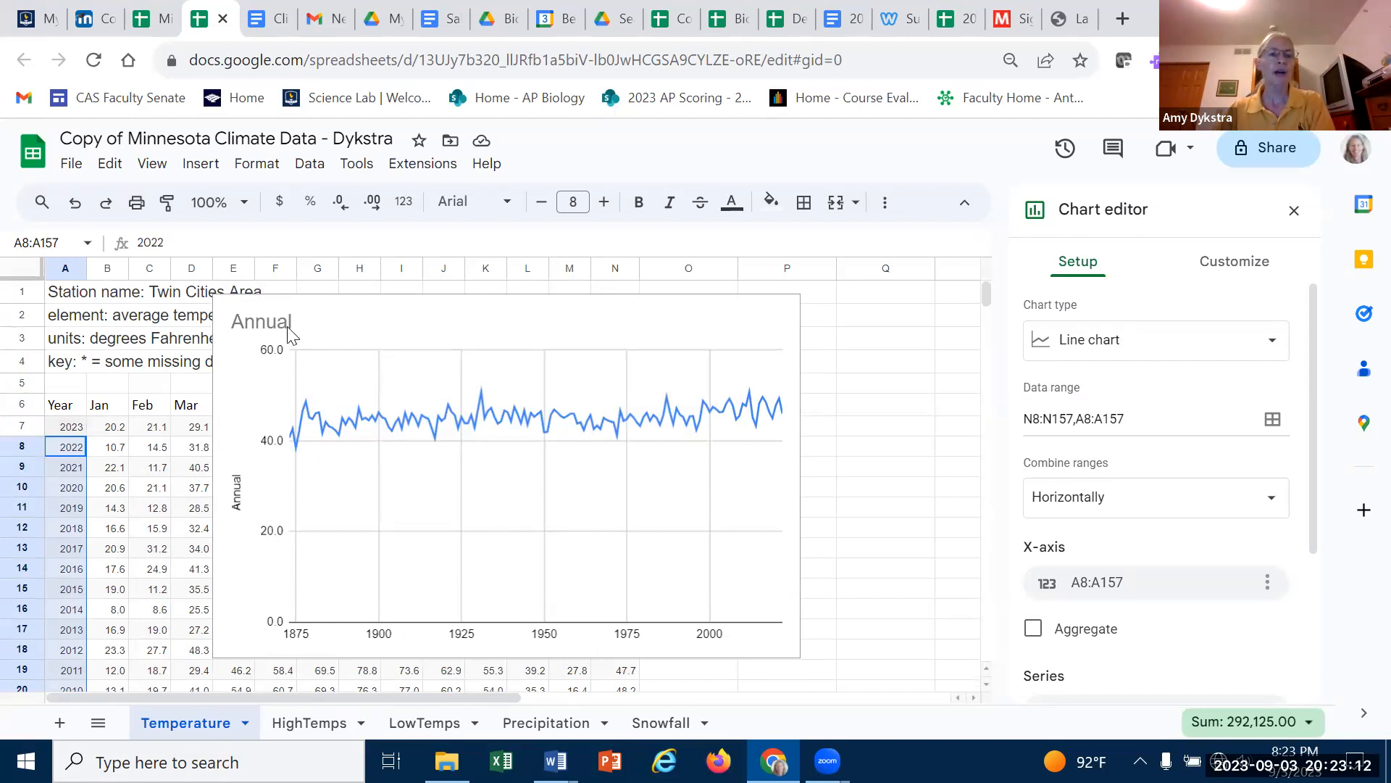
pyautogui.click(307, 337)
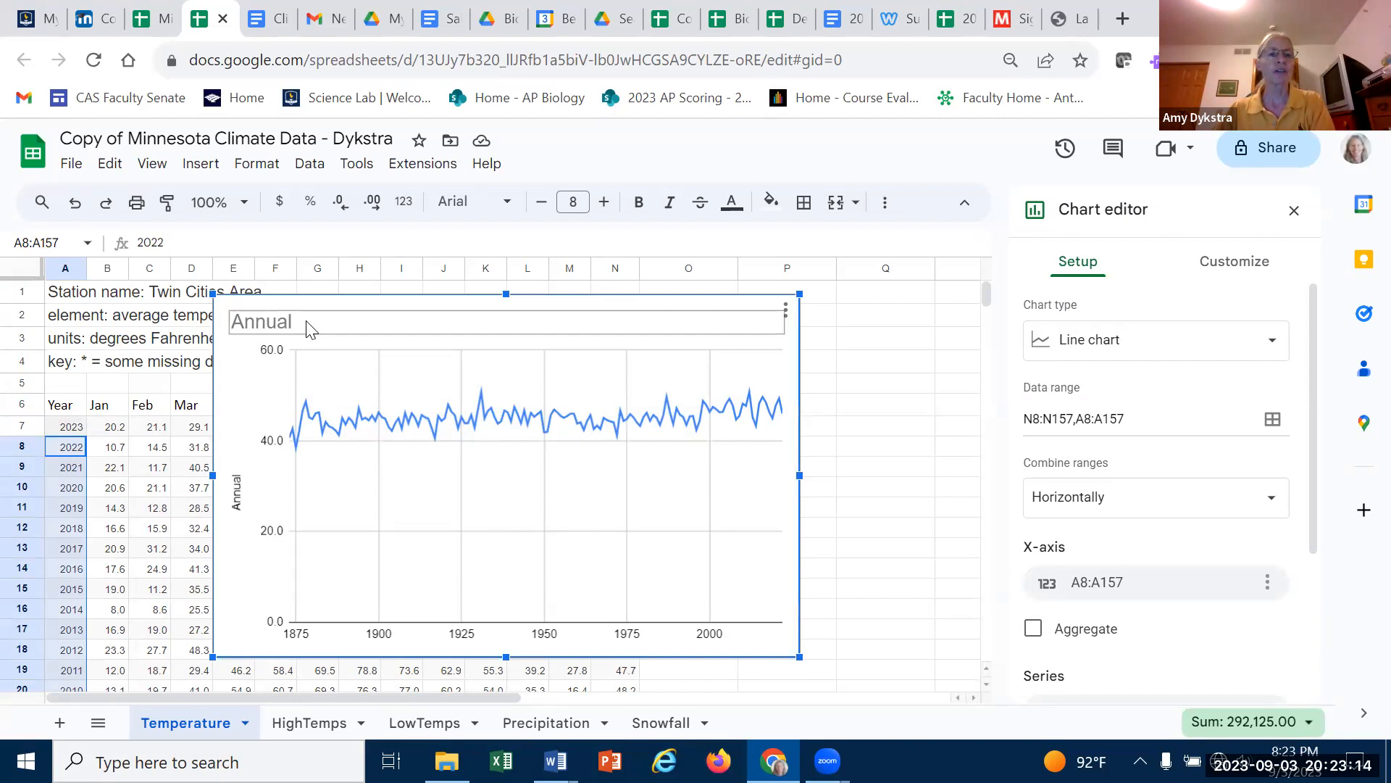
pyautogui.doubleClick(279, 324)
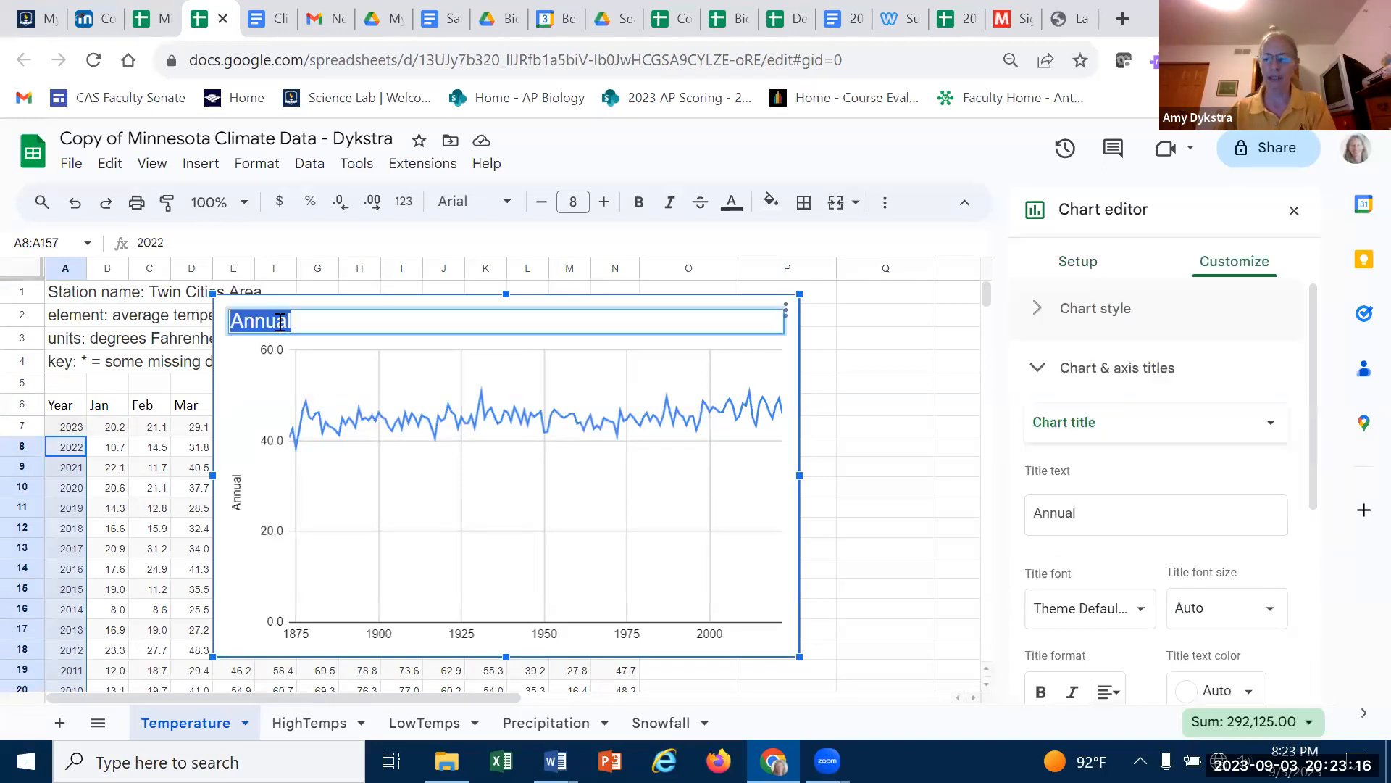
pyautogui.press('BackSpace')
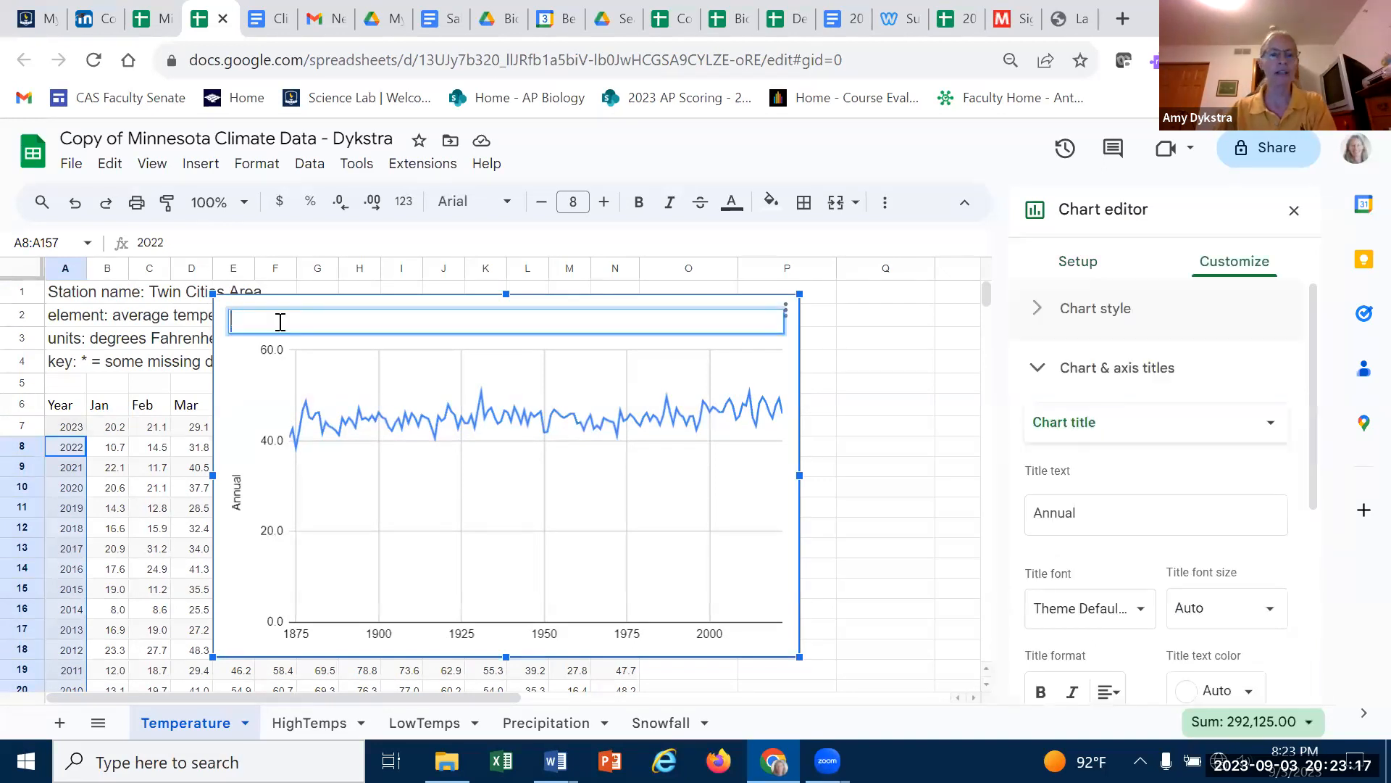
pyautogui.click(792, 384)
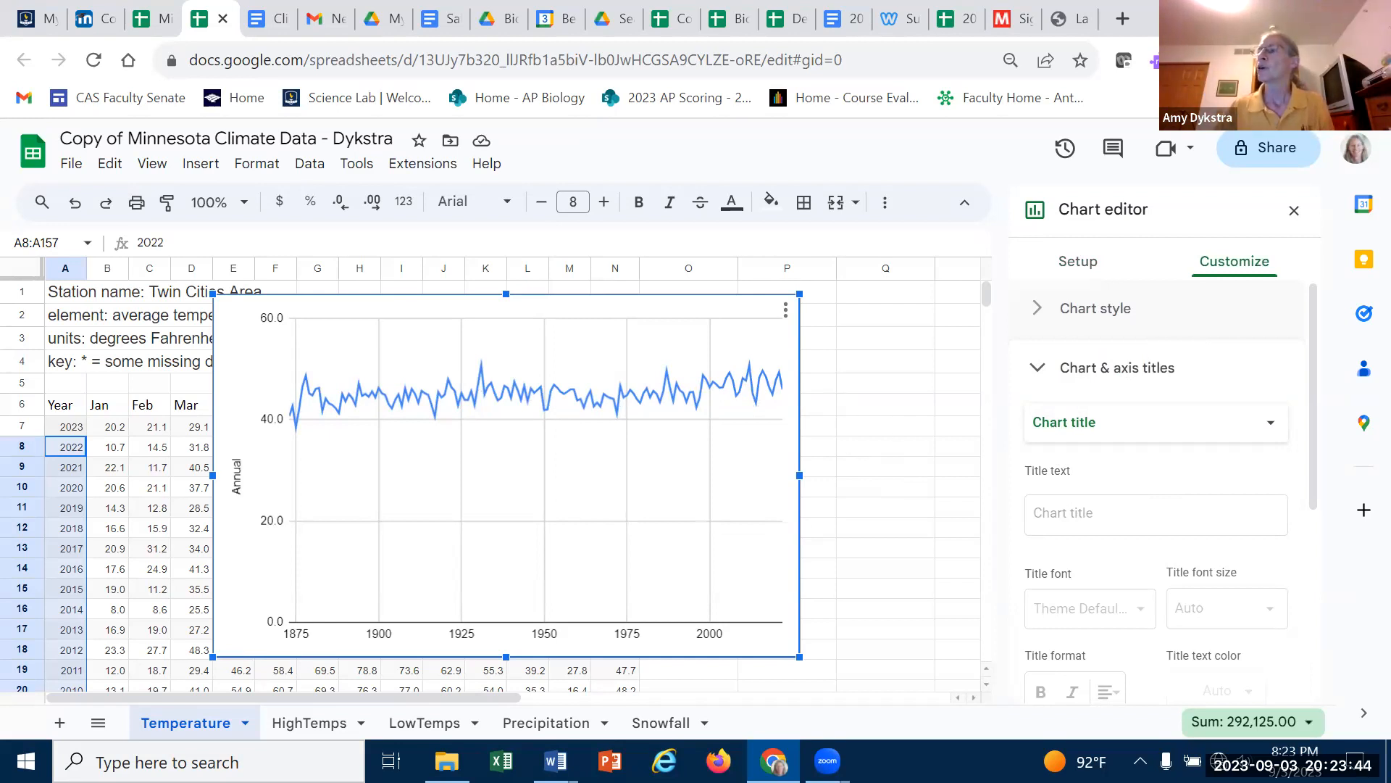
# - Change the vertical axis title to Annual average temperature (degrees F)
pyautogui.doubleClick(237, 454)
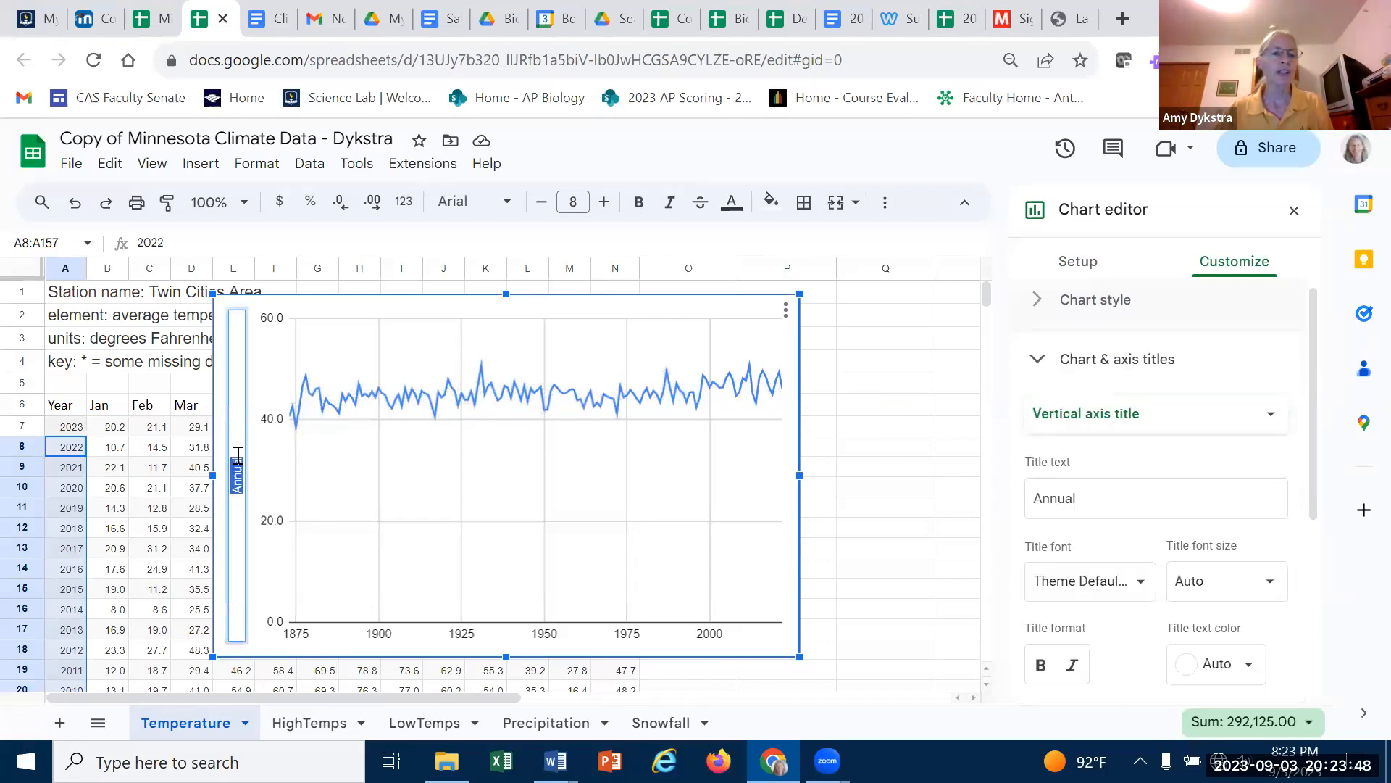
pyautogui.click(238, 455)
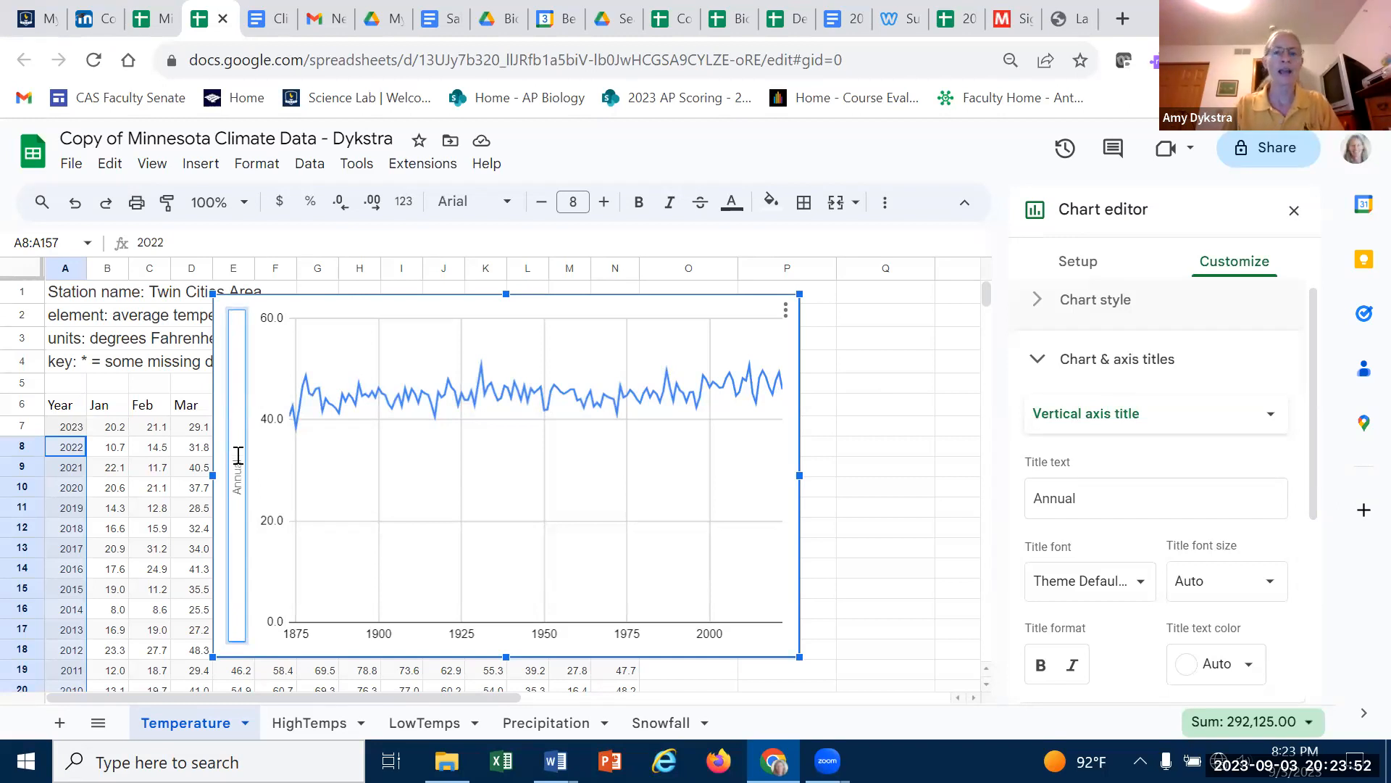
pyautogui.write('average temperat')
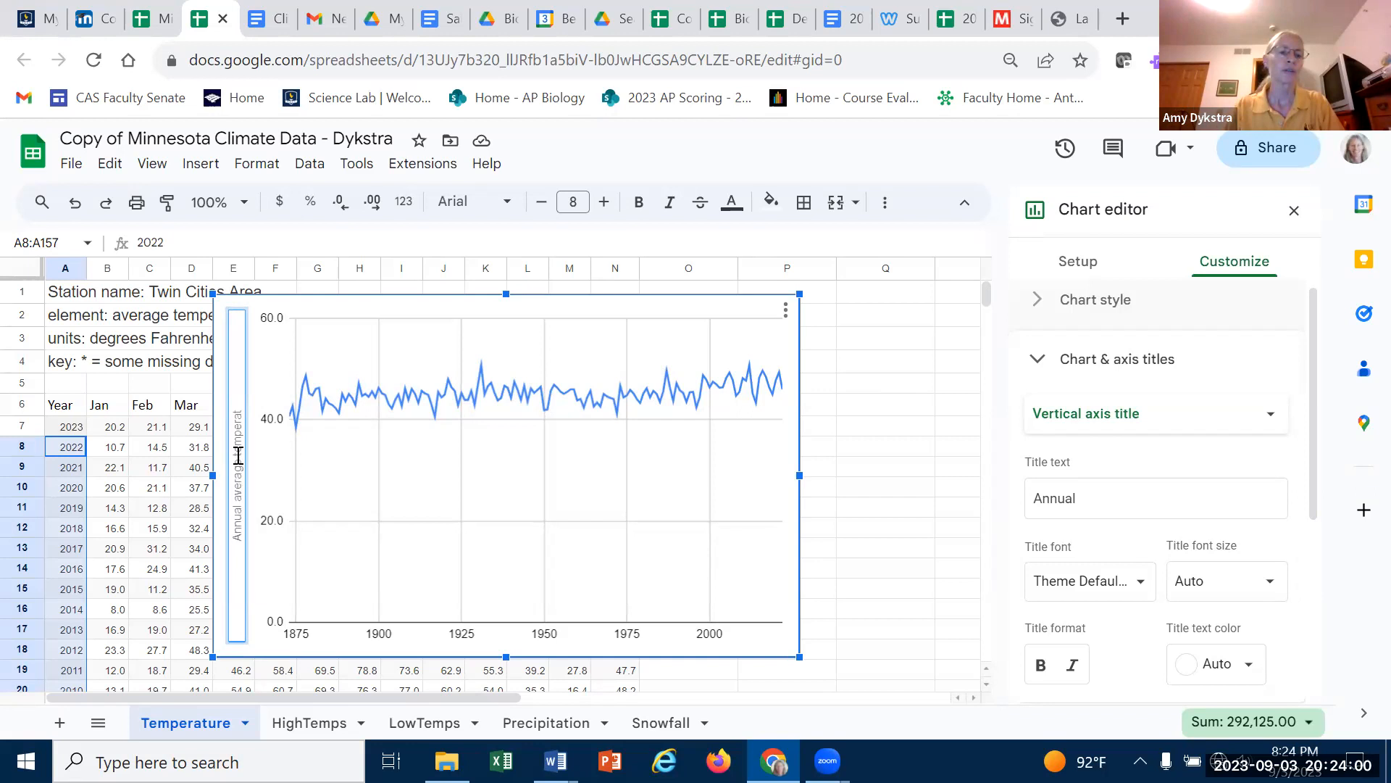
pyautogui.write('ure (')
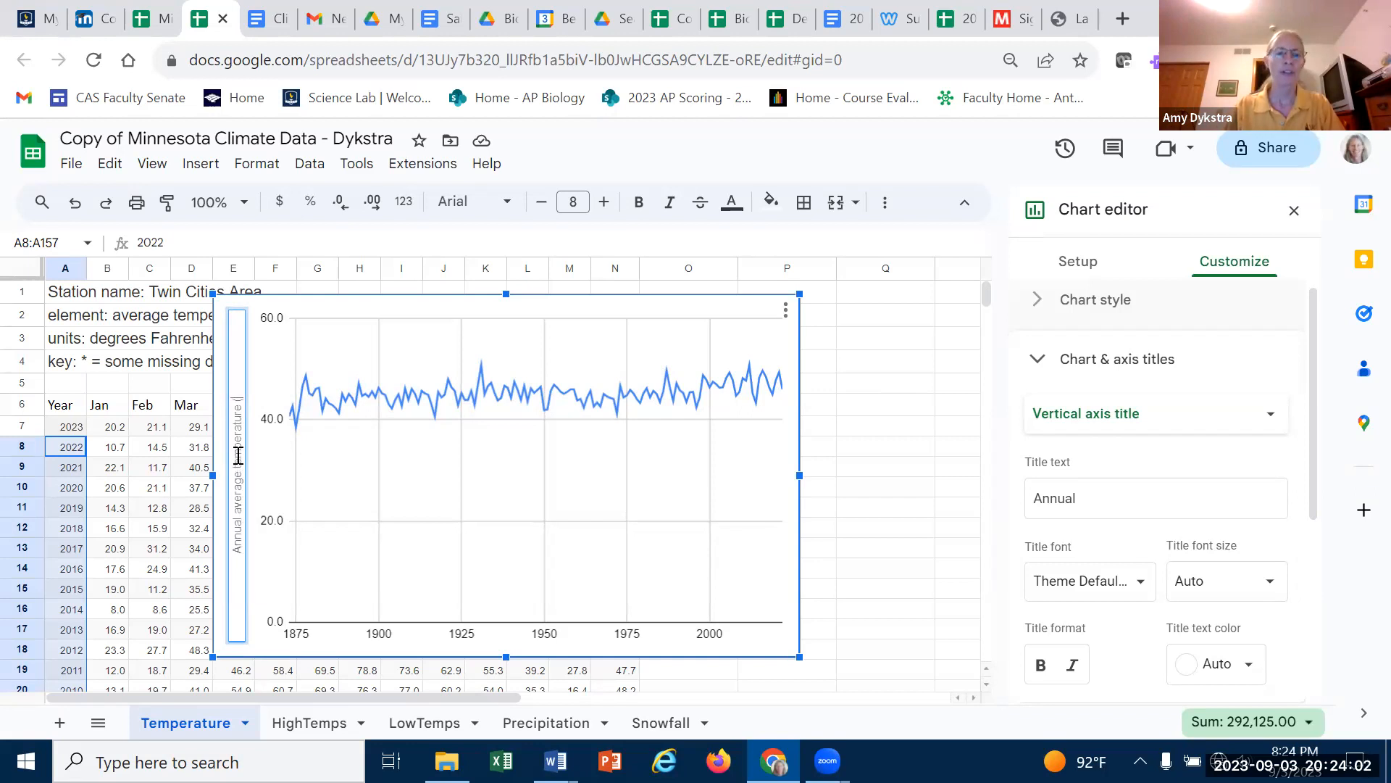
pyautogui.write('degree')
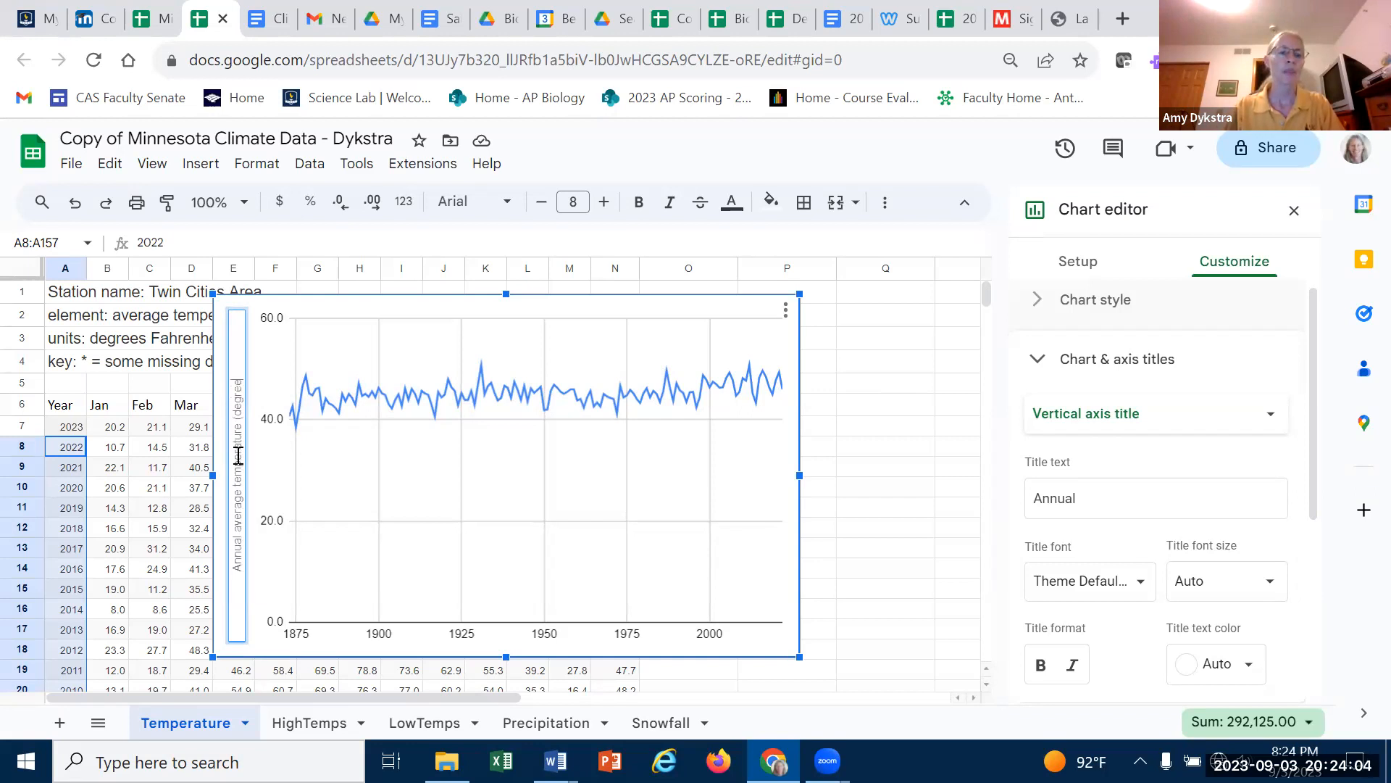
pyautogui.write('s F)')
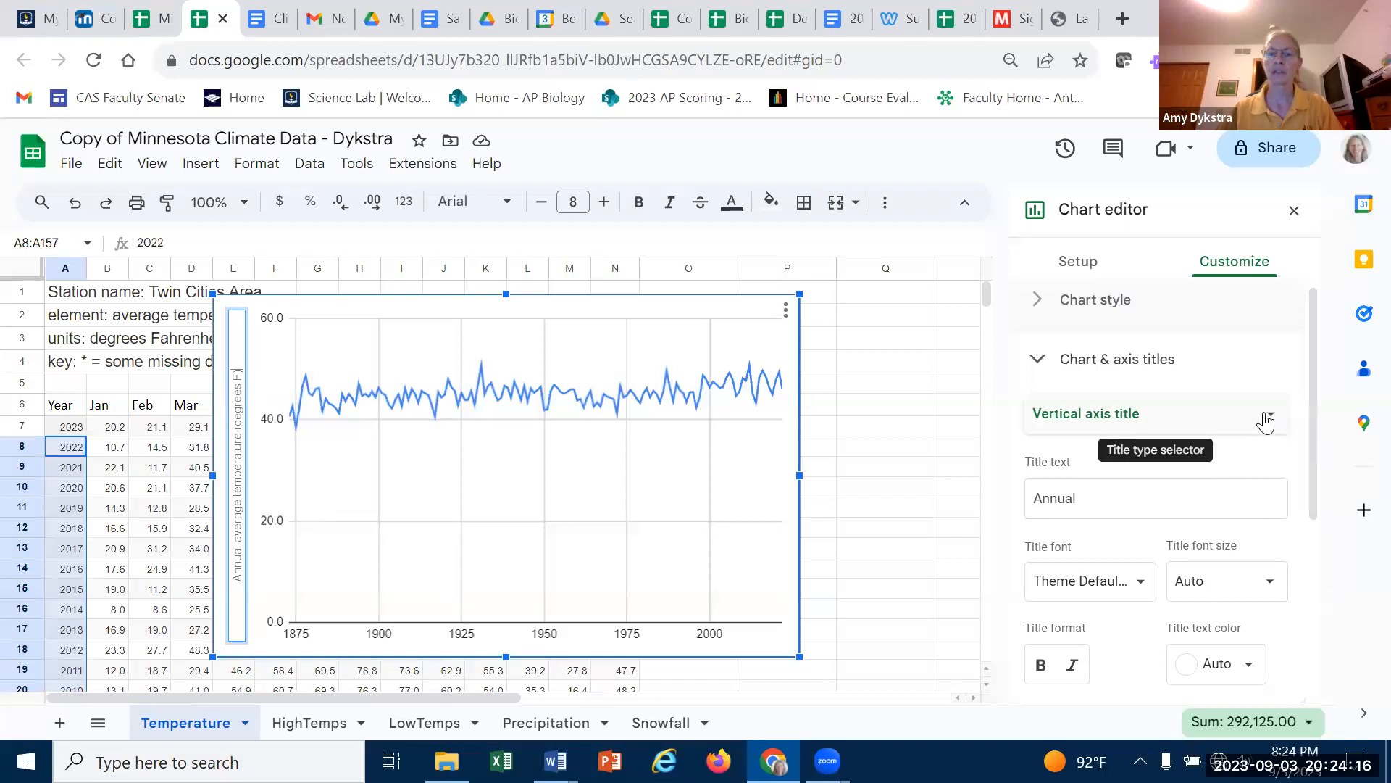
pyautogui.click(781, 640)
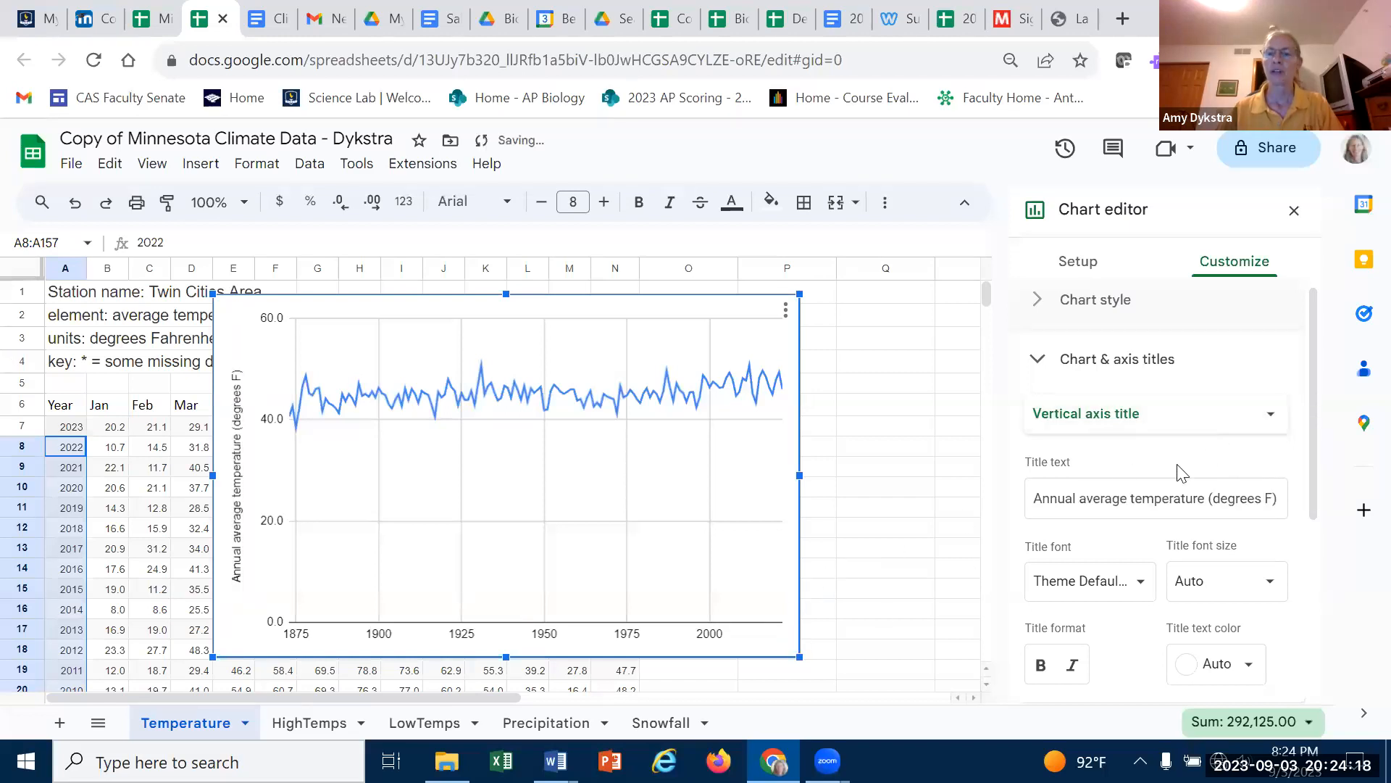
# - Set the horizontal axis title to Year
pyautogui.click(1268, 414)
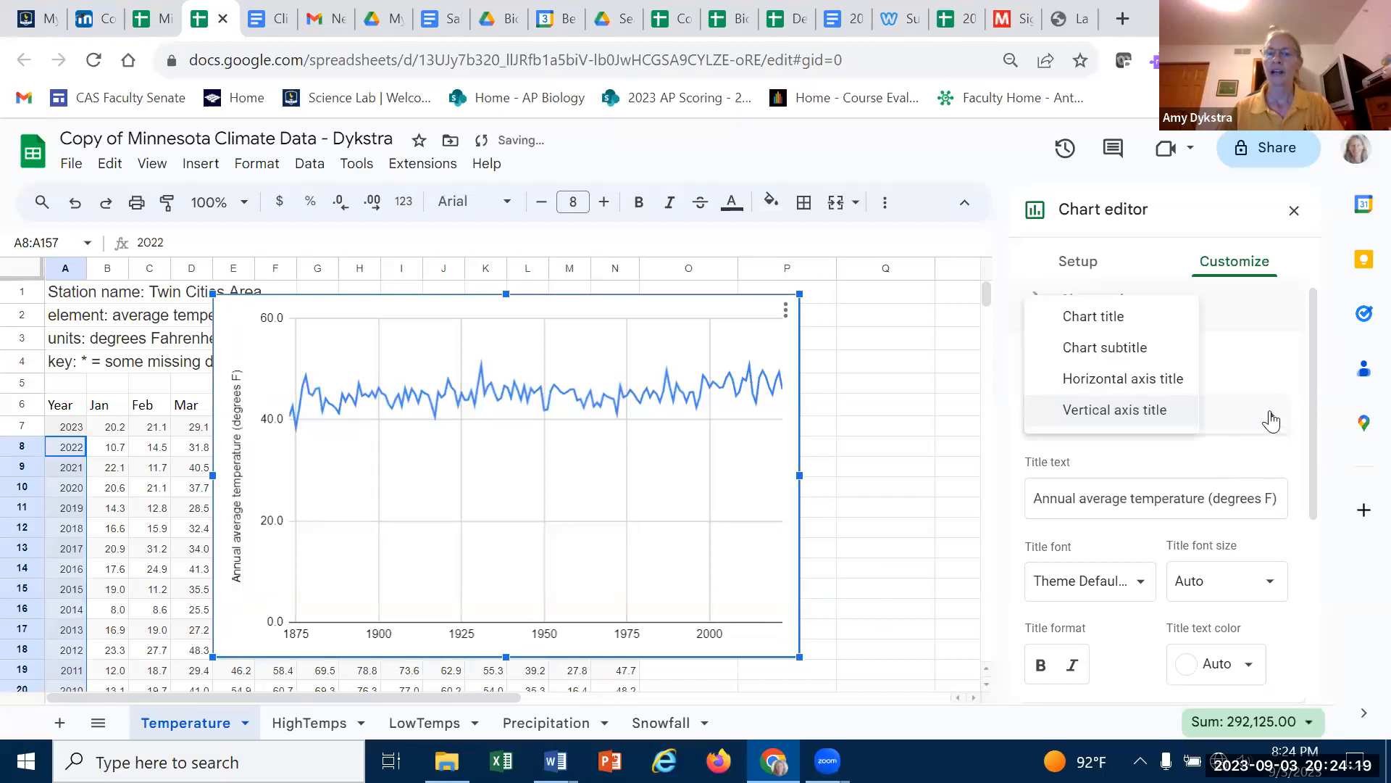
pyautogui.click(1164, 380)
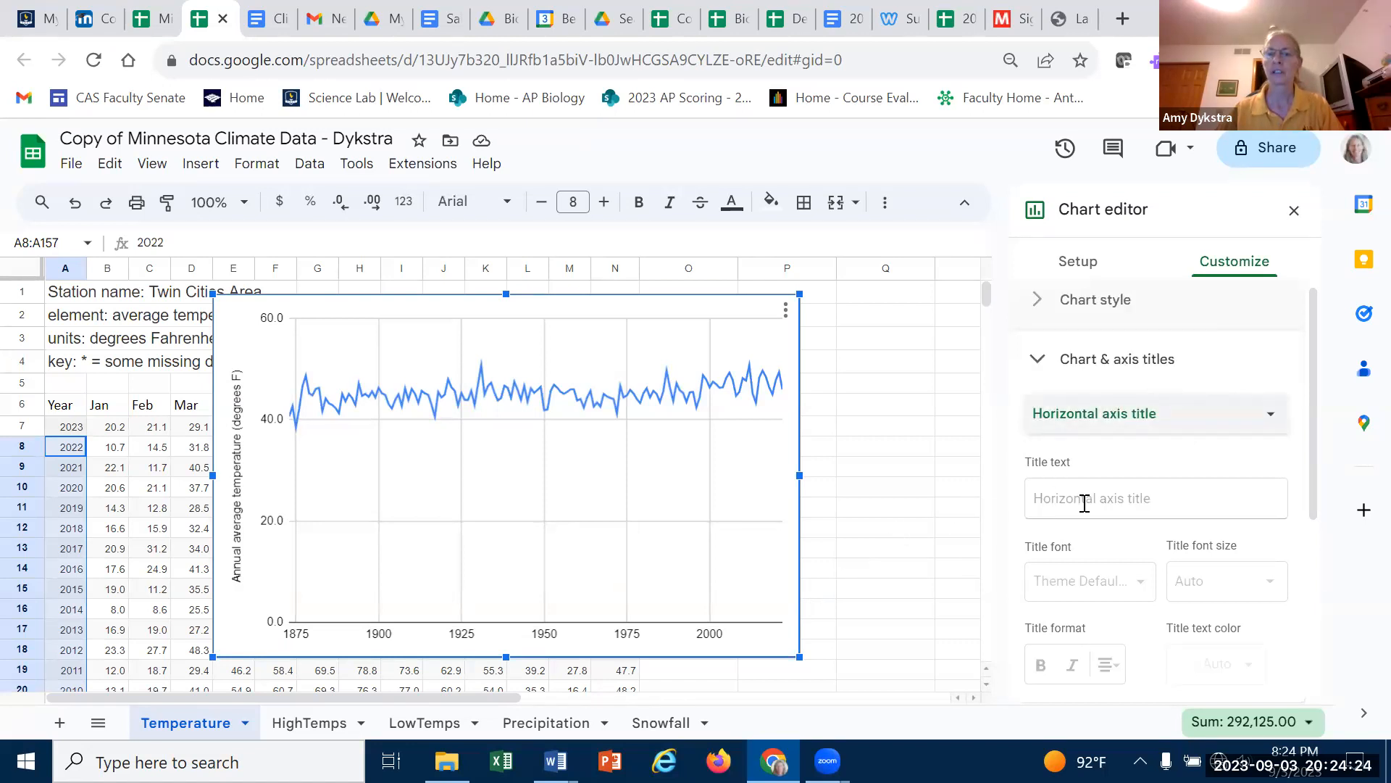
pyautogui.click(1112, 500)
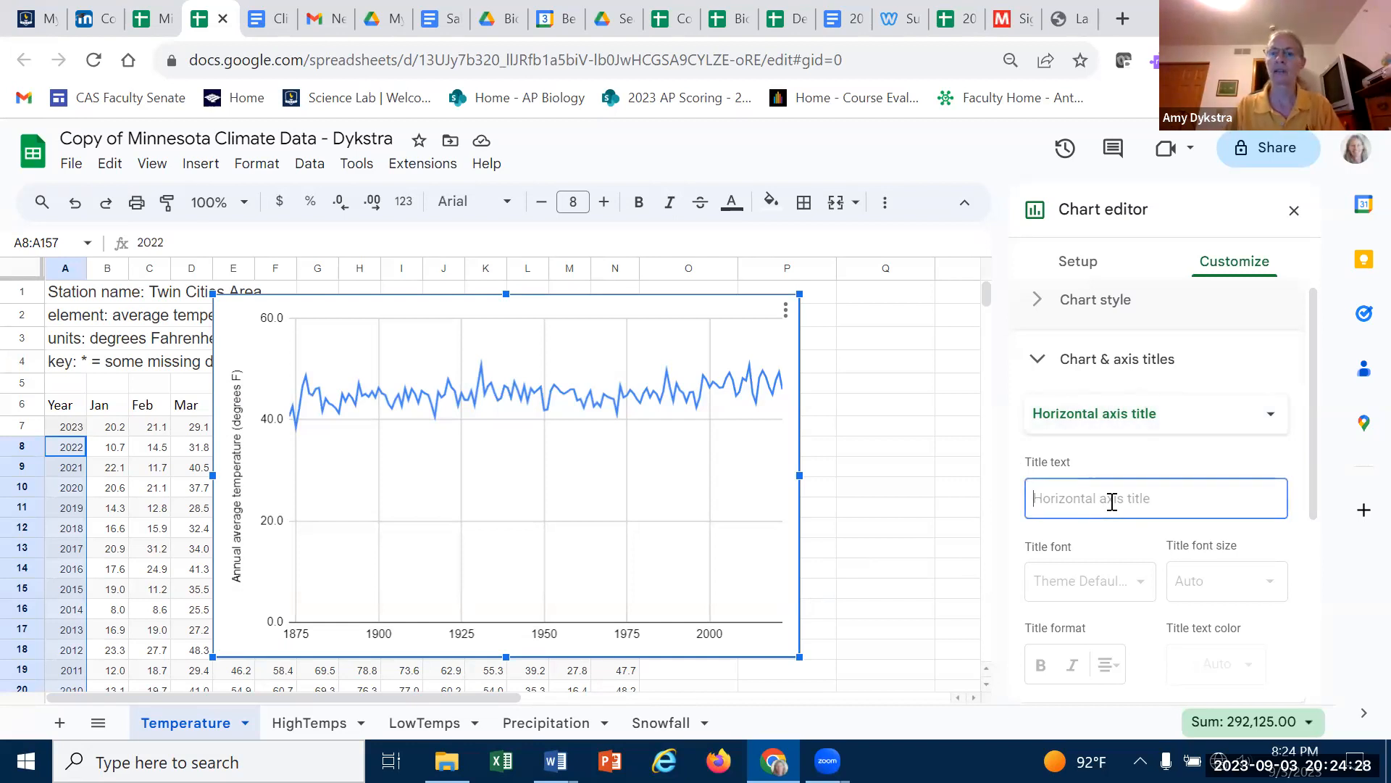
pyautogui.write('Year')
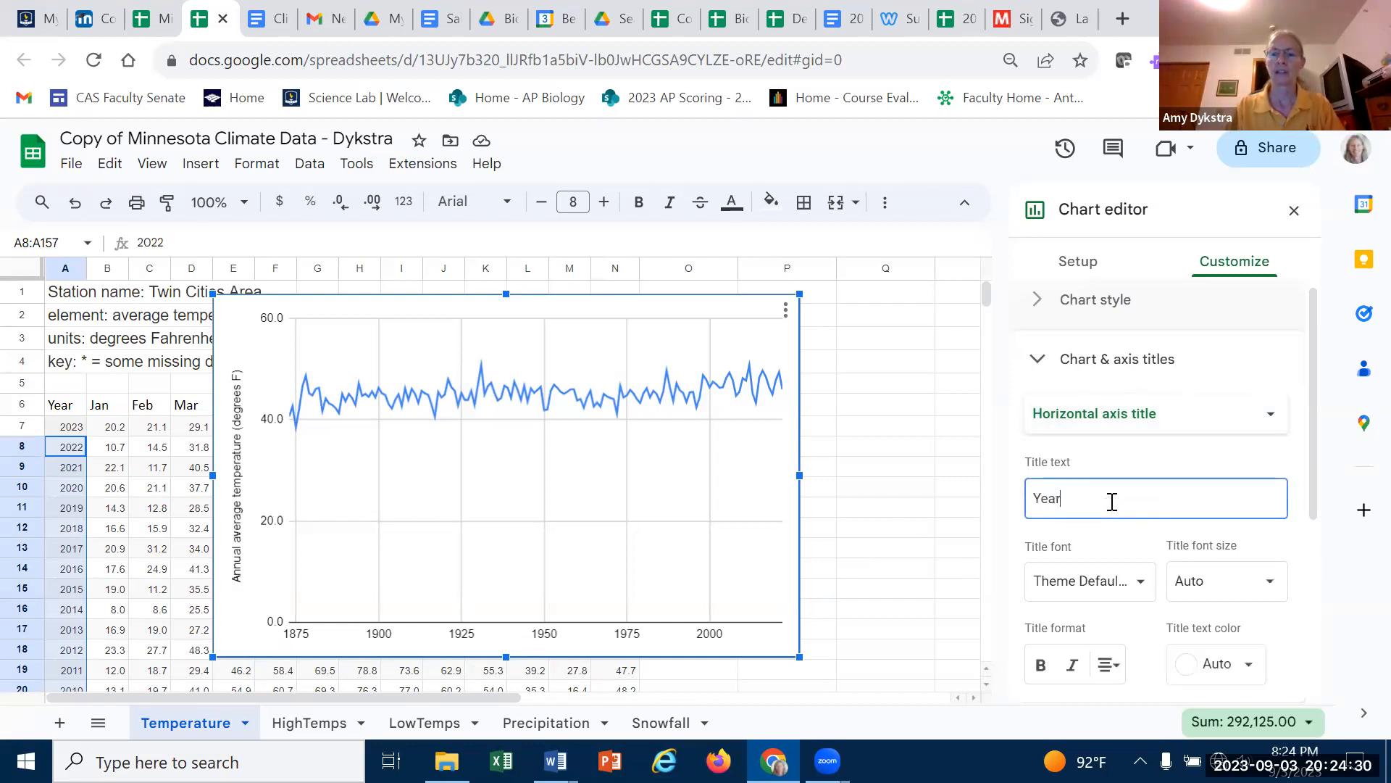
pyautogui.press('Tab')
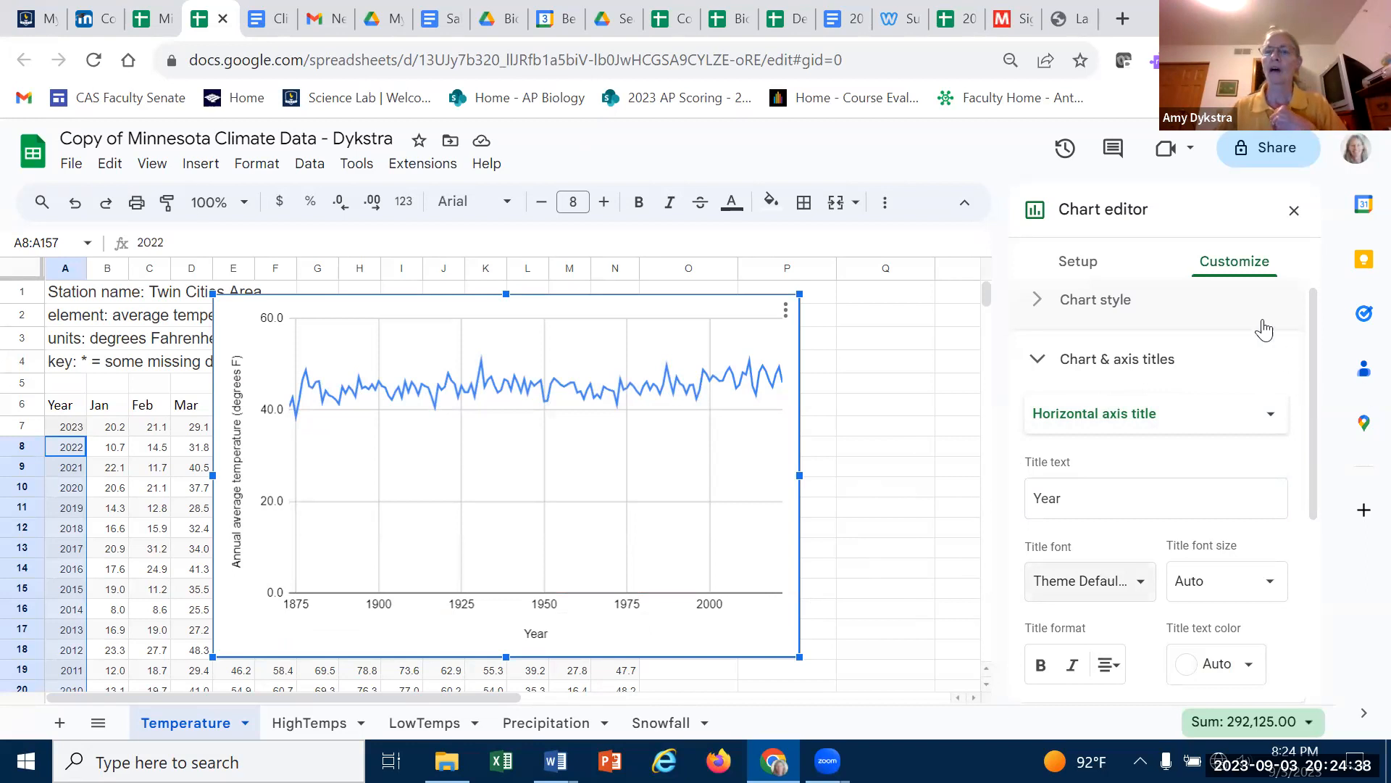
# - Set the vertical axis minimum to 35
pyautogui.click(1037, 360)
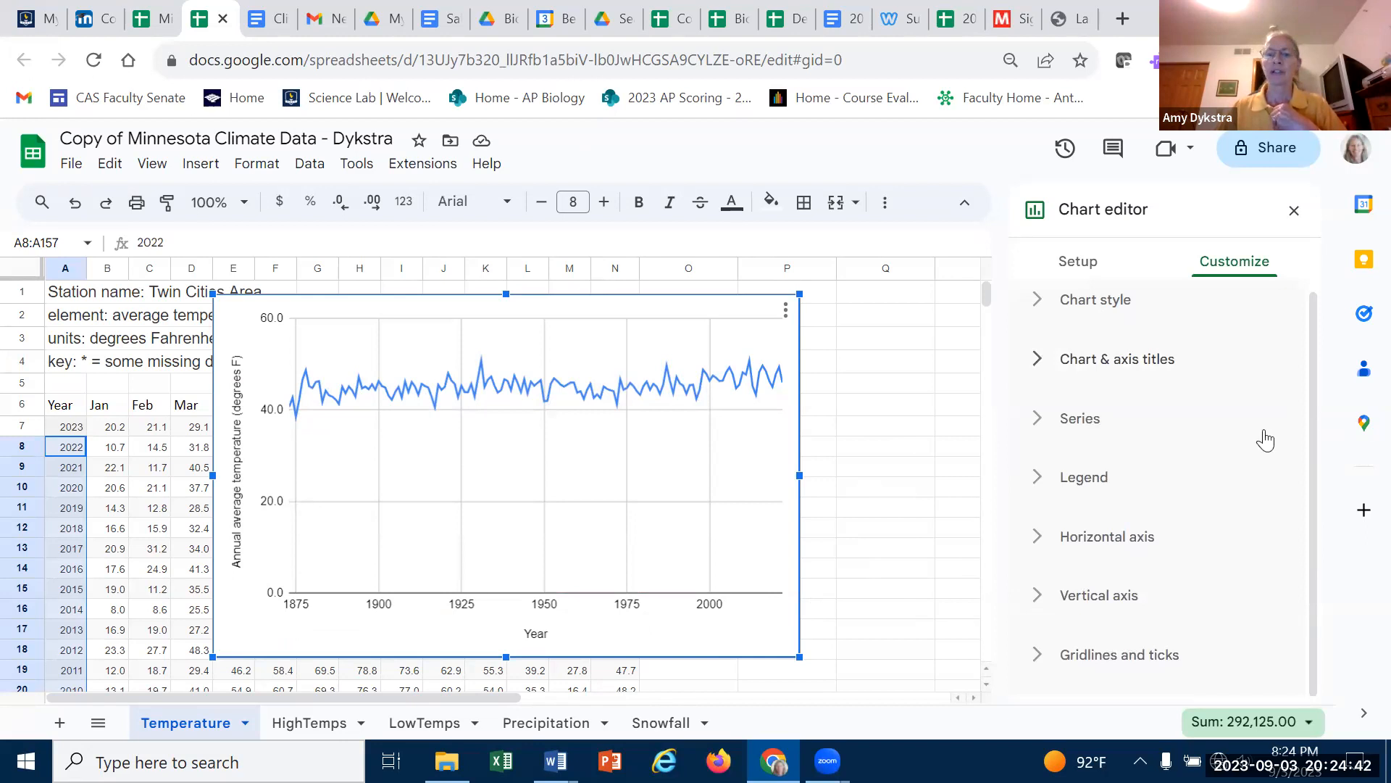
pyautogui.click(1038, 598)
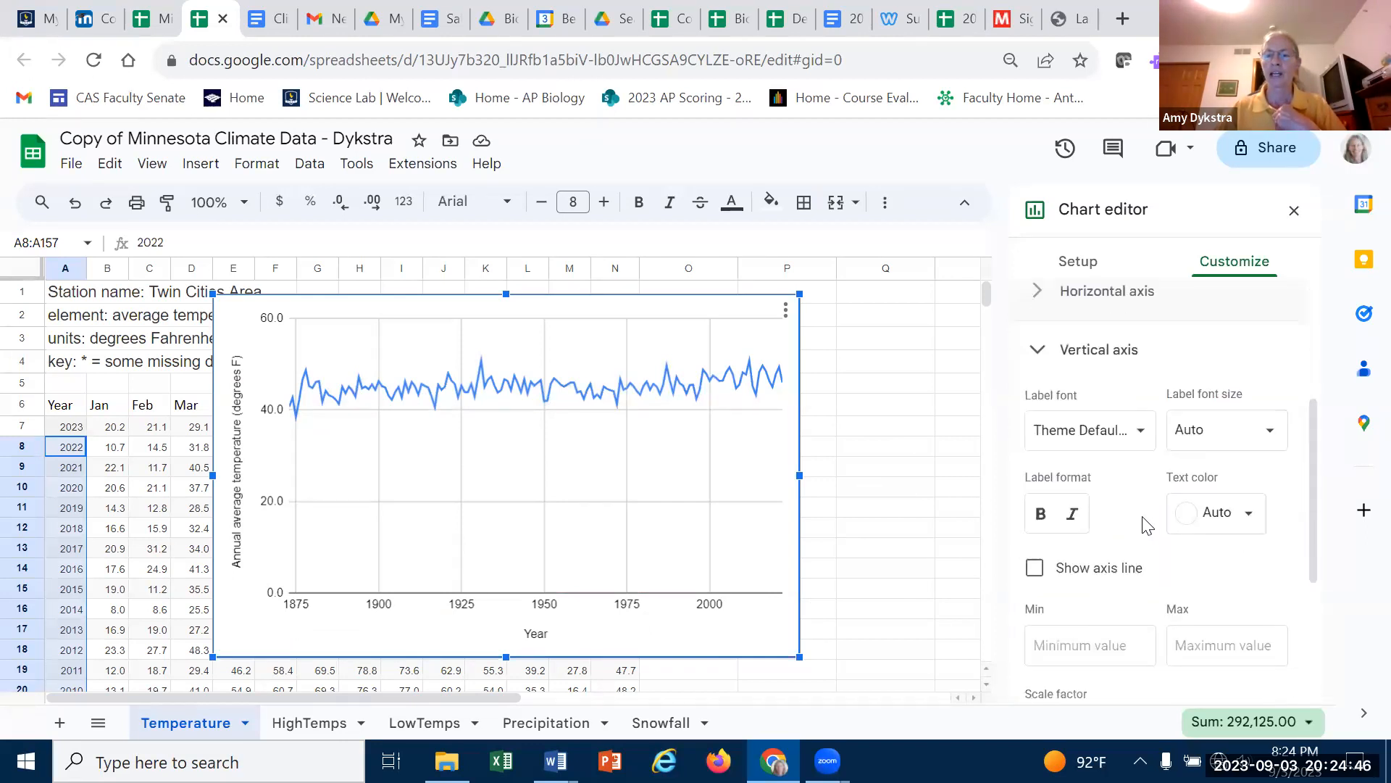
pyautogui.scroll(-1, 1142, 525)
pyautogui.click(1110, 565)
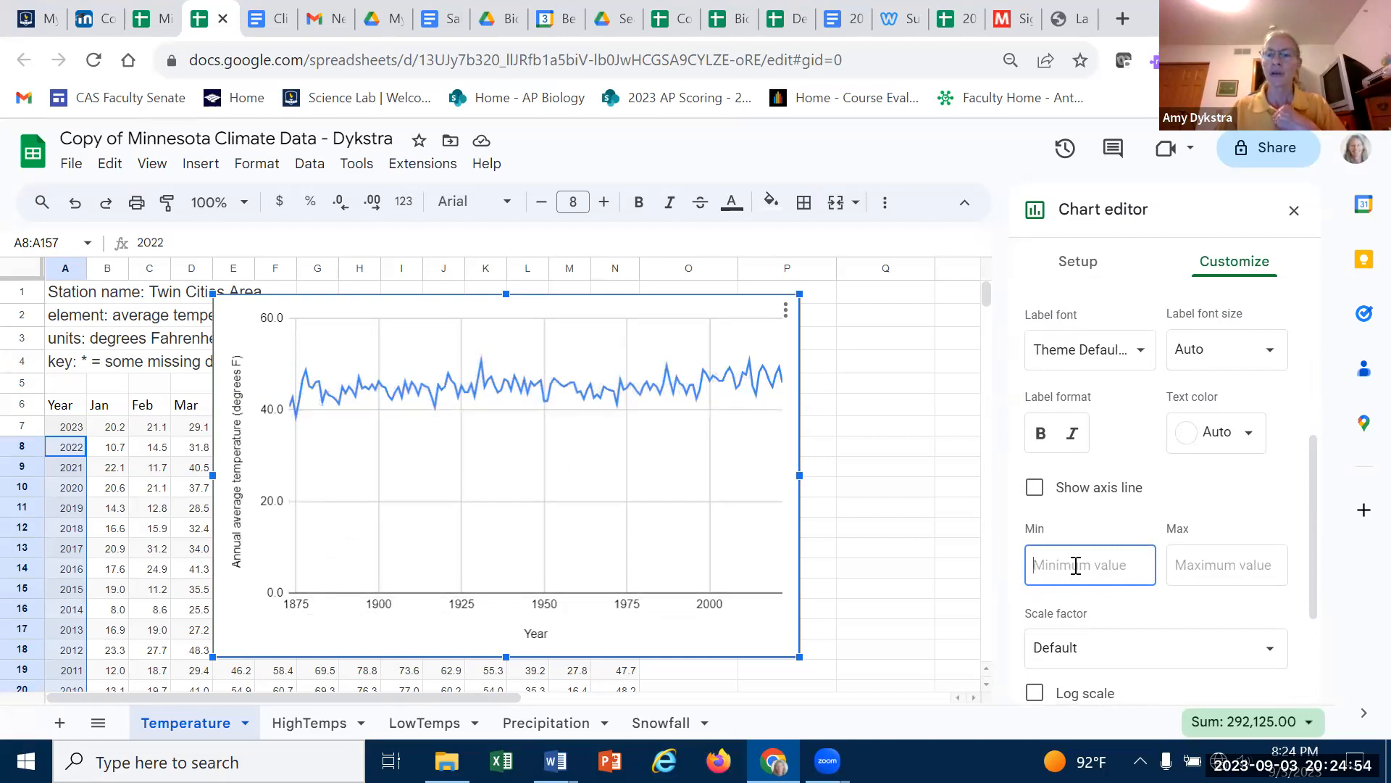
pyautogui.write('30')
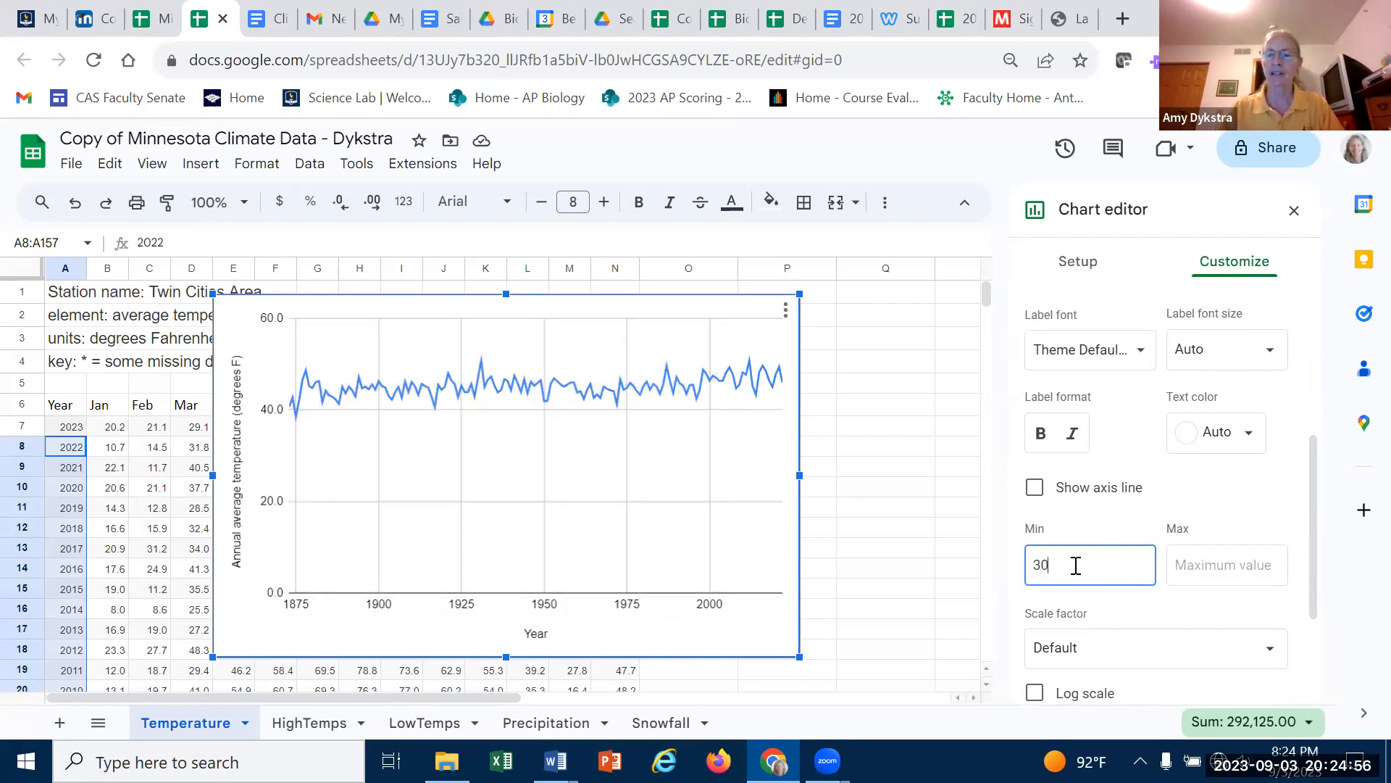
pyautogui.press('Tab')
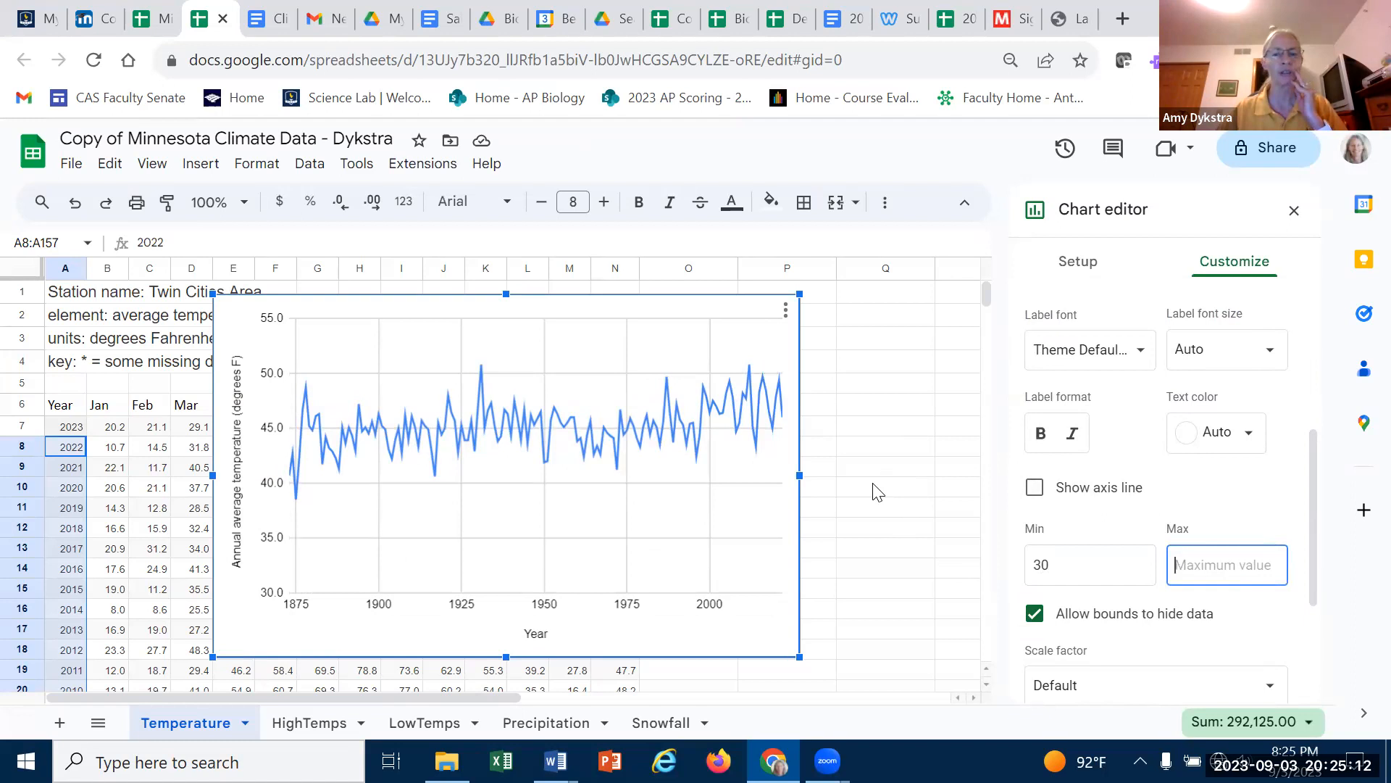
pyautogui.click(1099, 563)
pyautogui.press('BackSpace')
pyautogui.write('5')
pyautogui.click(1176, 564)
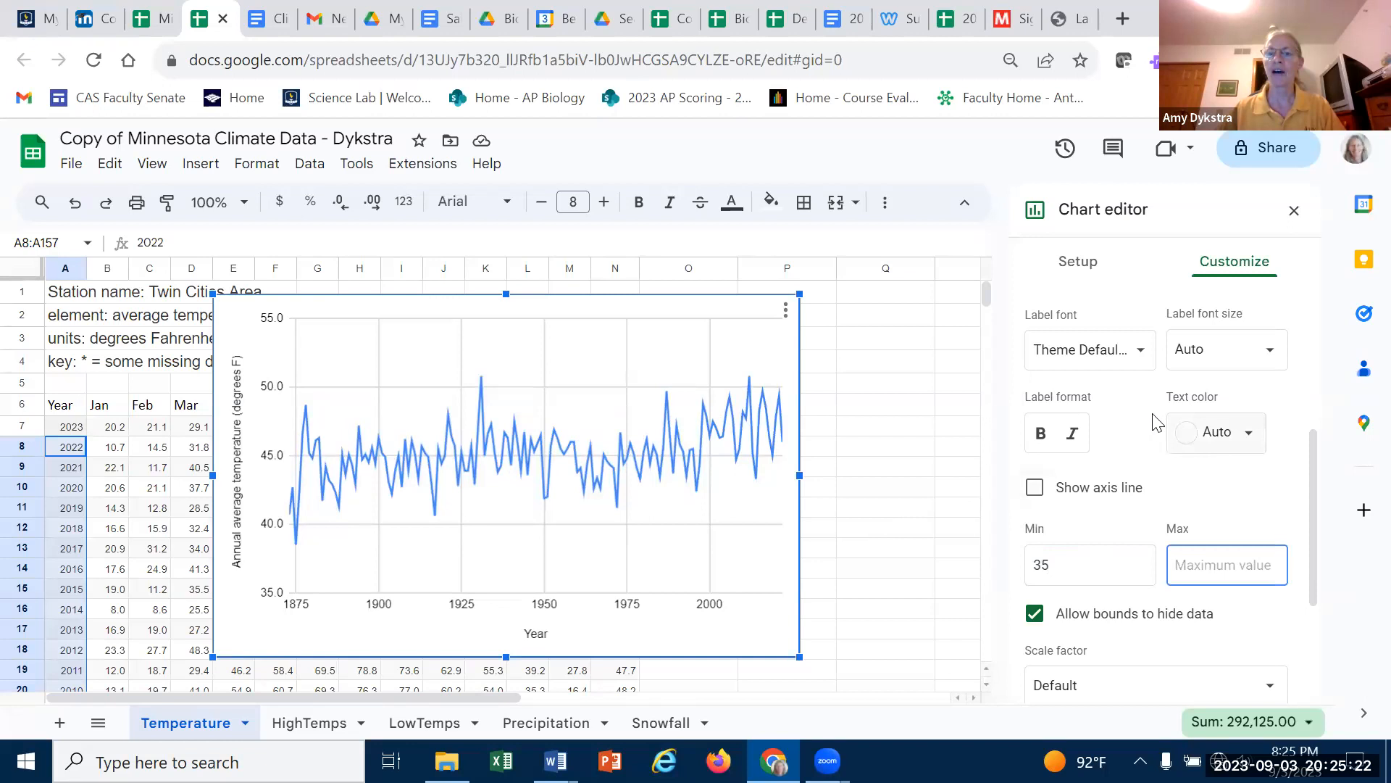
# - Set the horizontal axis minimum to 1870
pyautogui.scroll(2, 1157, 489)
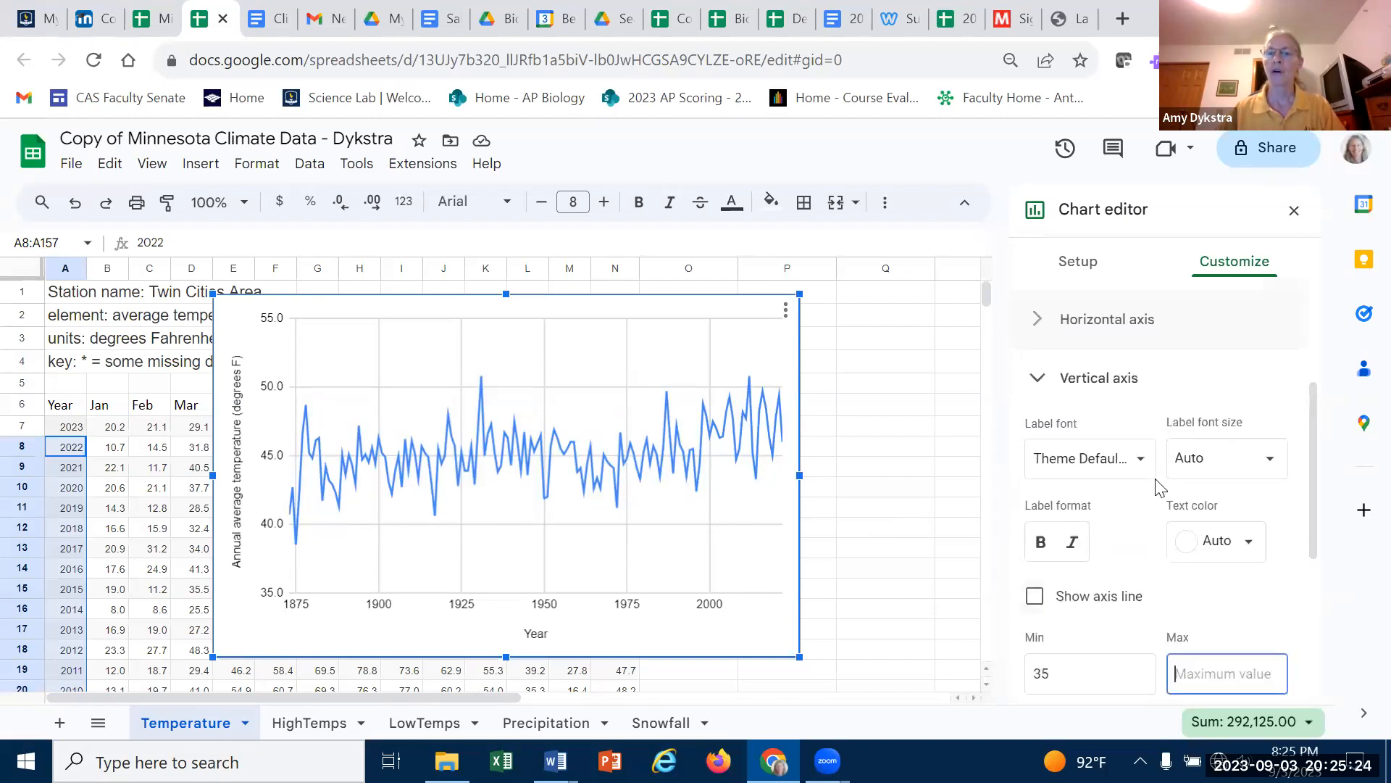
pyautogui.click(1034, 332)
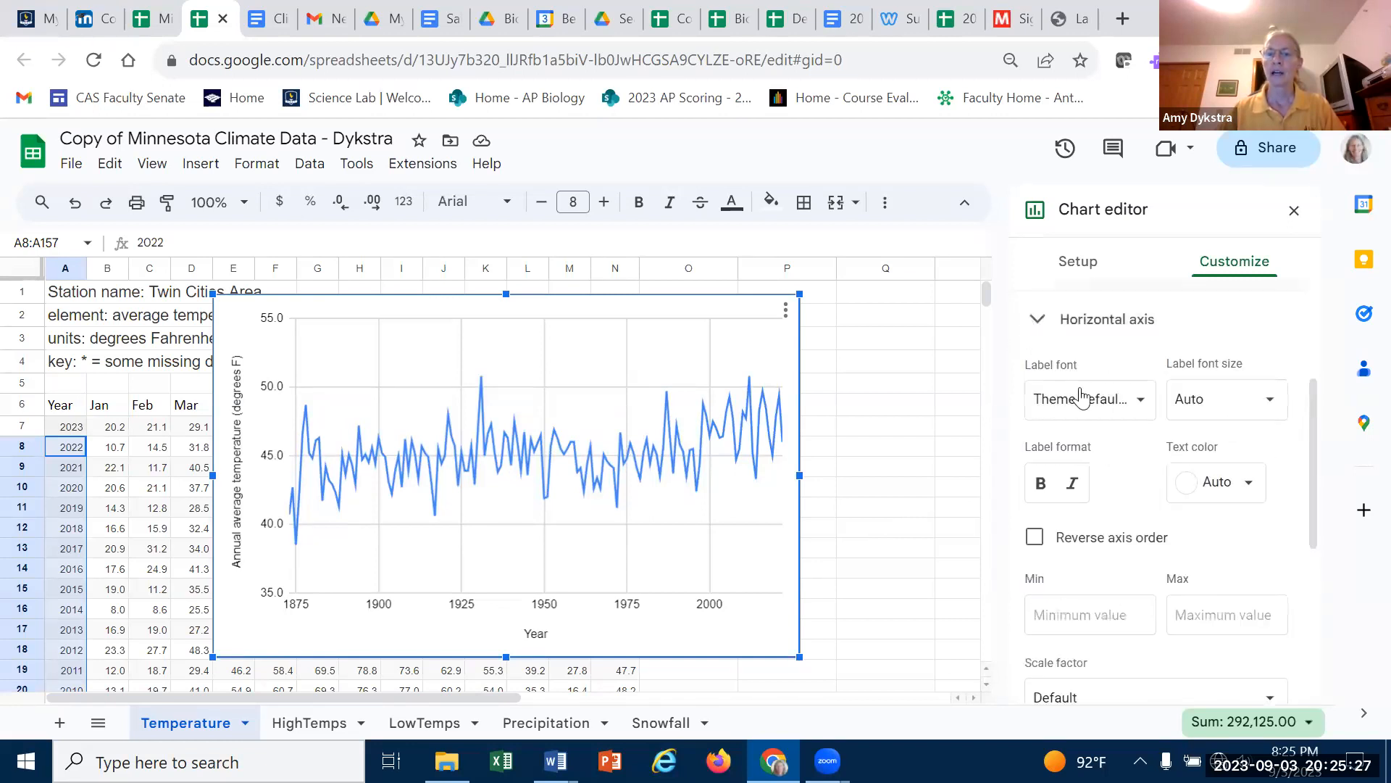
pyautogui.click(1079, 614)
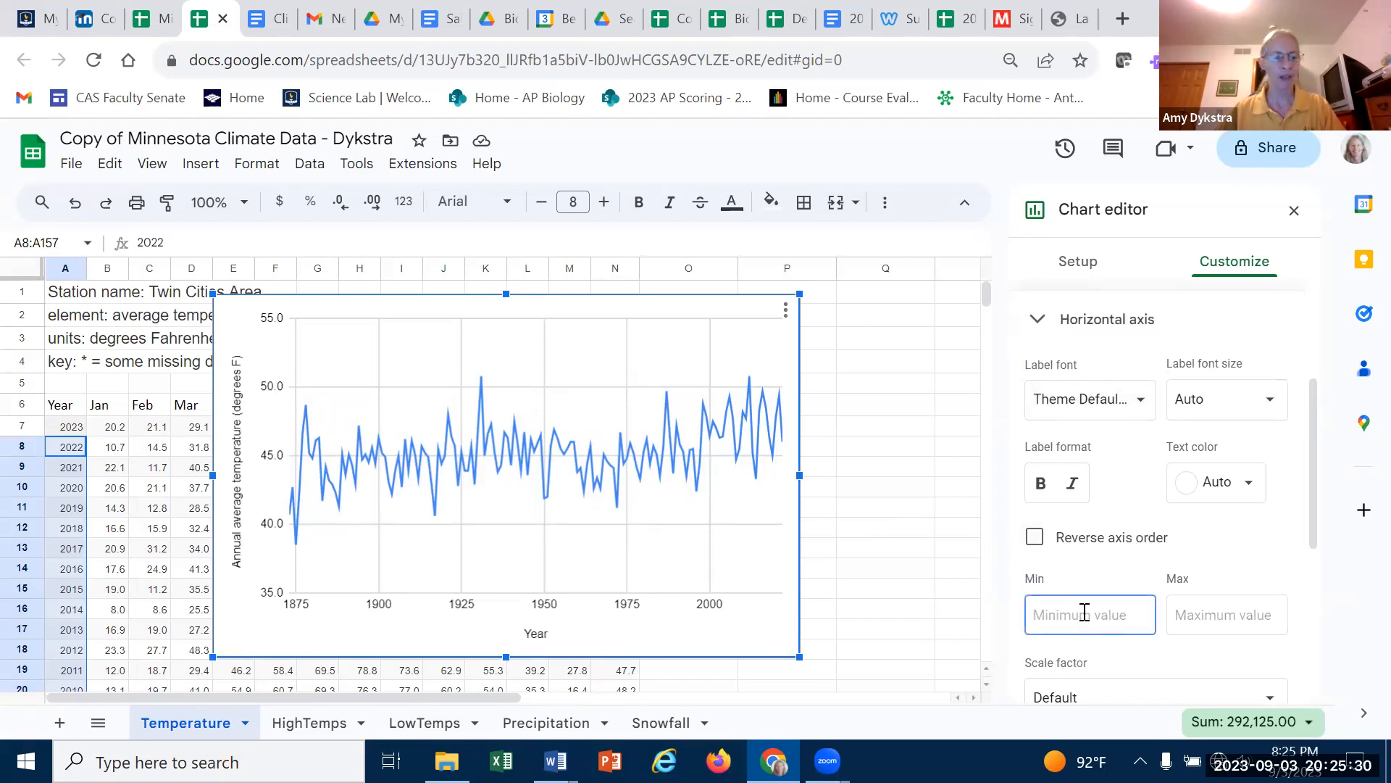
pyautogui.write('18')
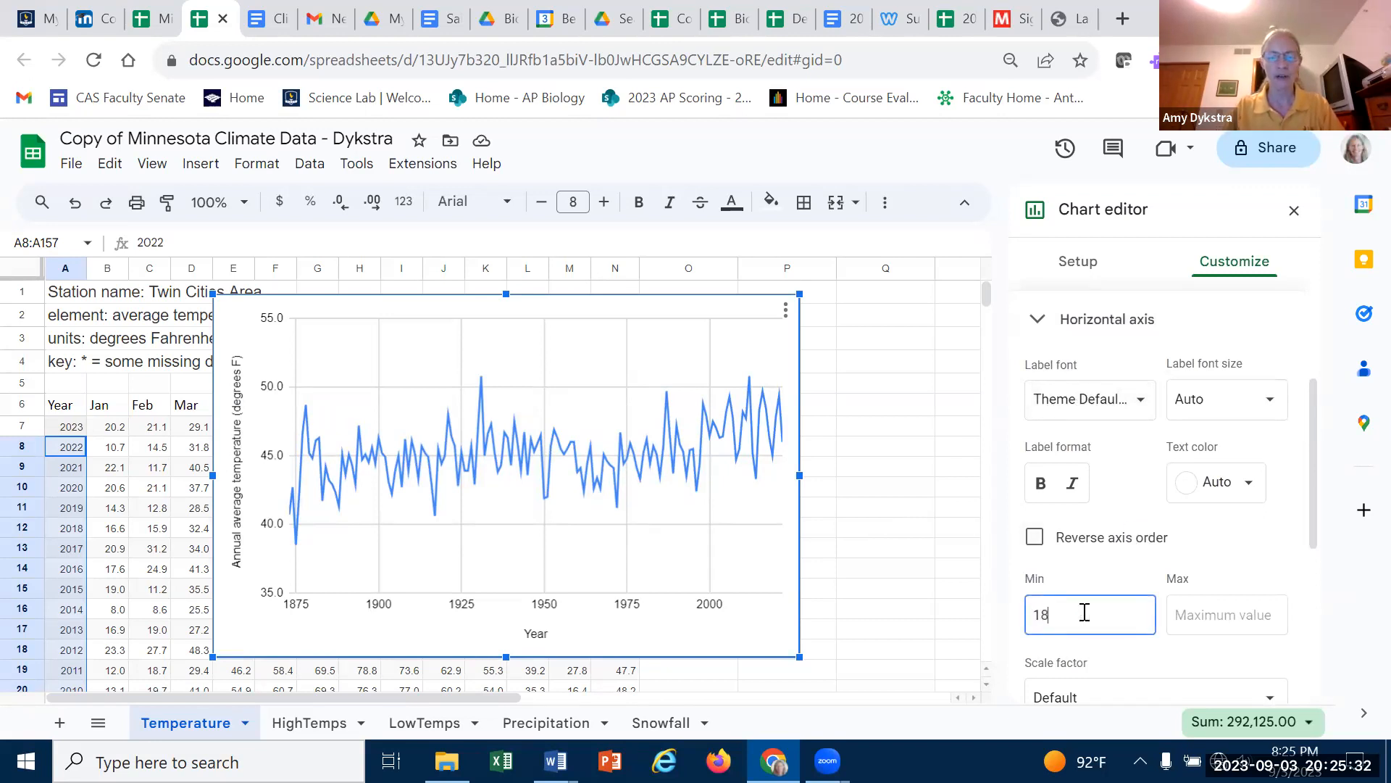
pyautogui.write('60')
pyautogui.press('Tab')
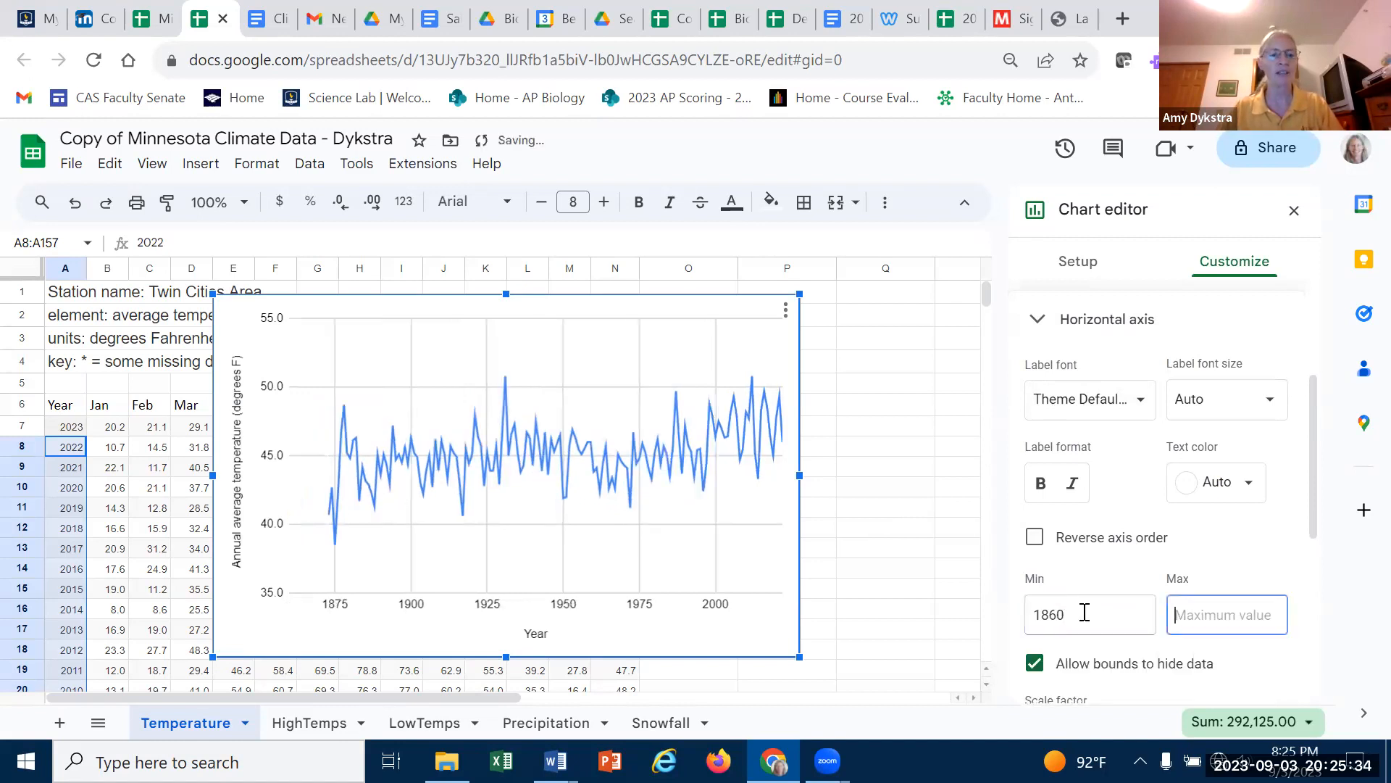
pyautogui.click(1097, 622)
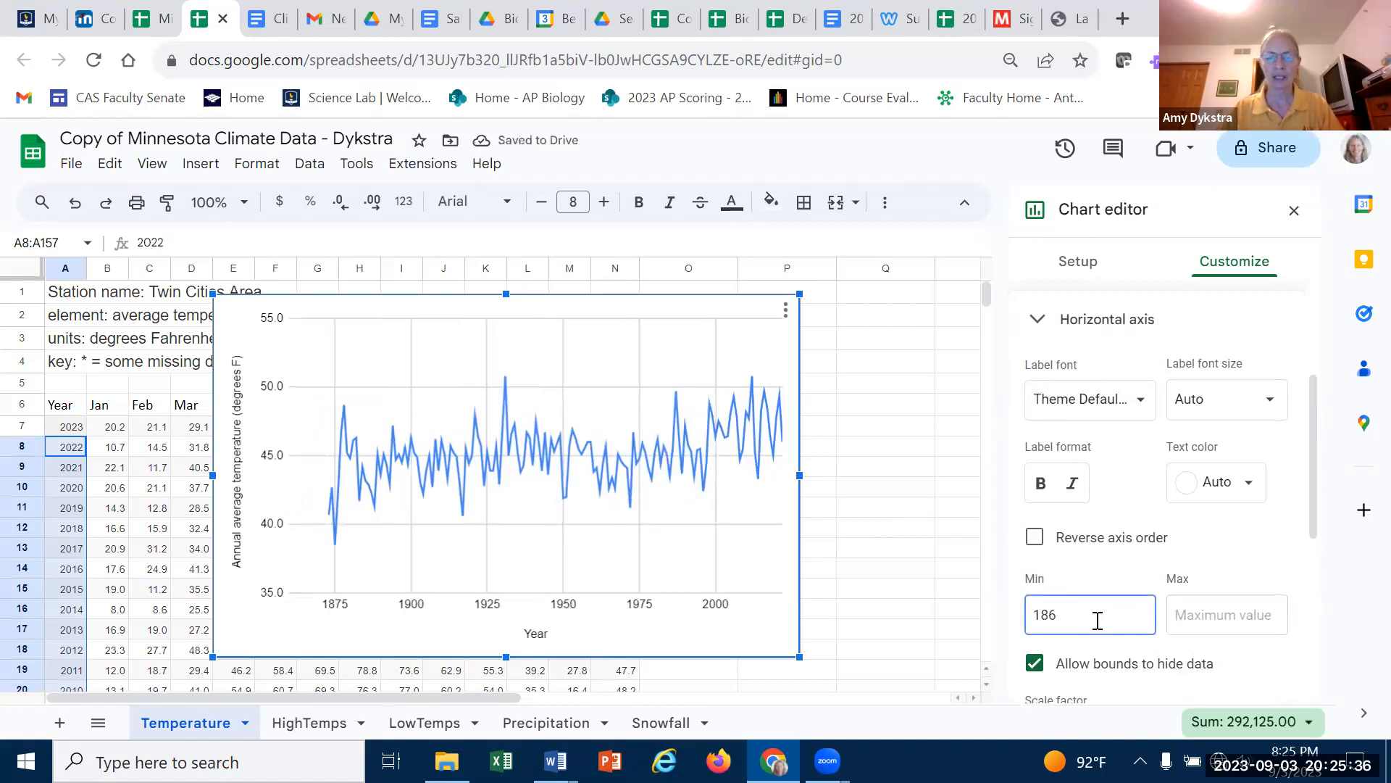
pyautogui.press('Tab')
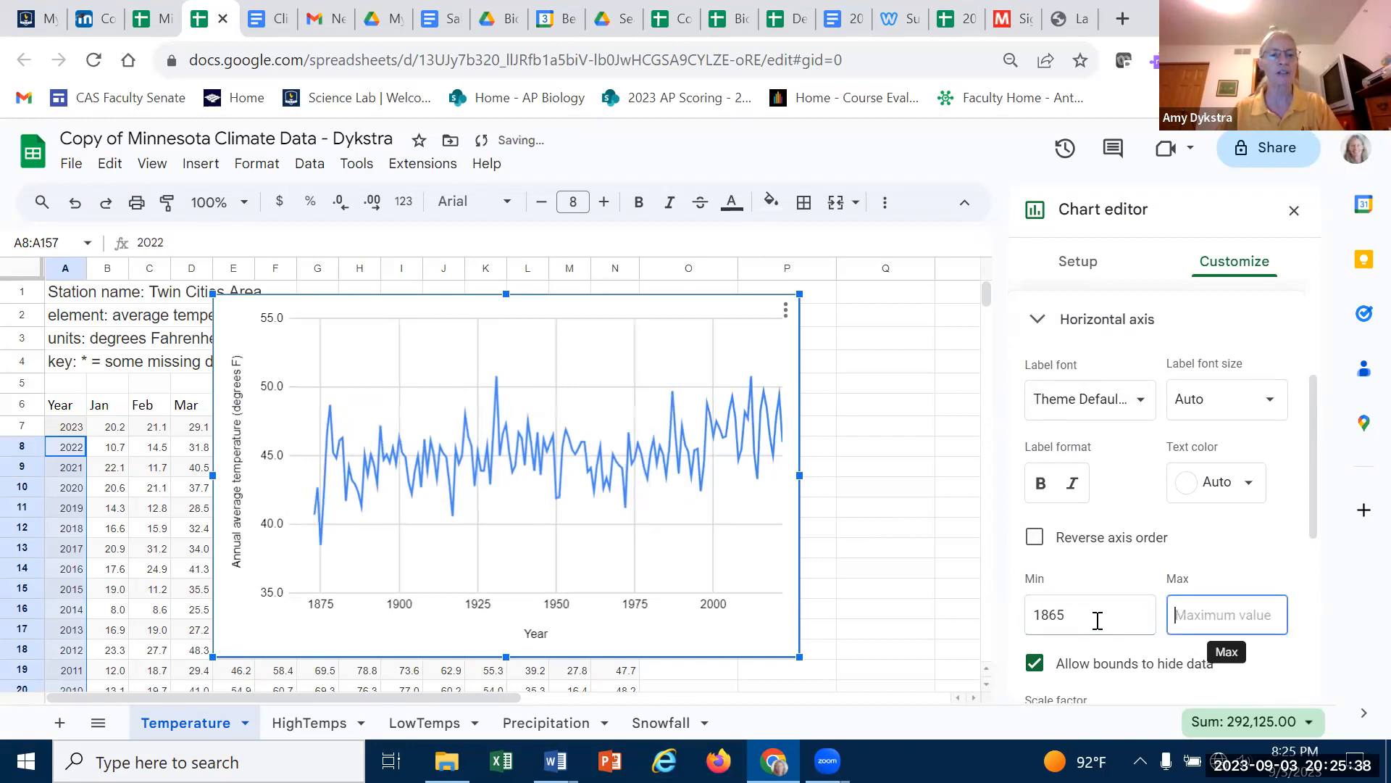
pyautogui.click(1089, 617)
pyautogui.press('BackSpace')
pyautogui.press('BackSpace')
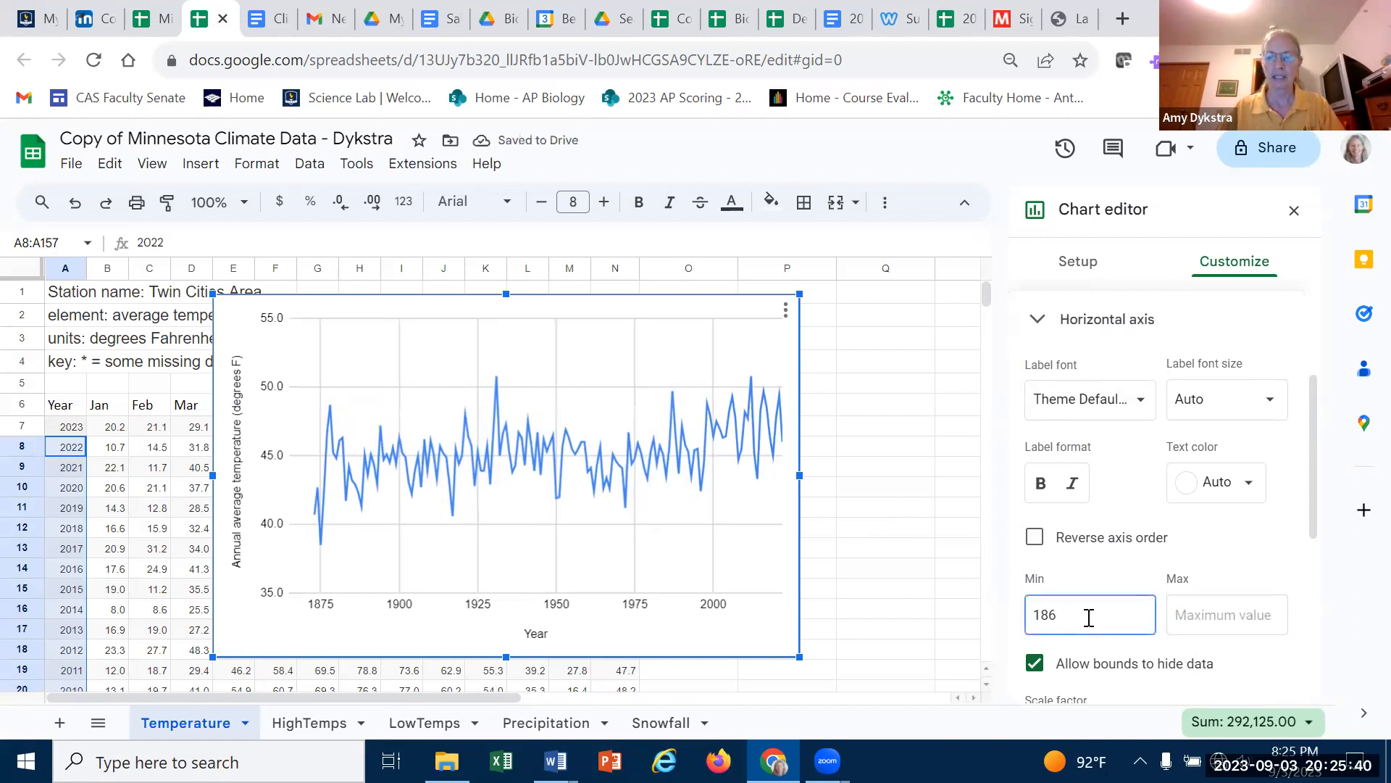
pyautogui.write('70')
pyautogui.press('Tab')
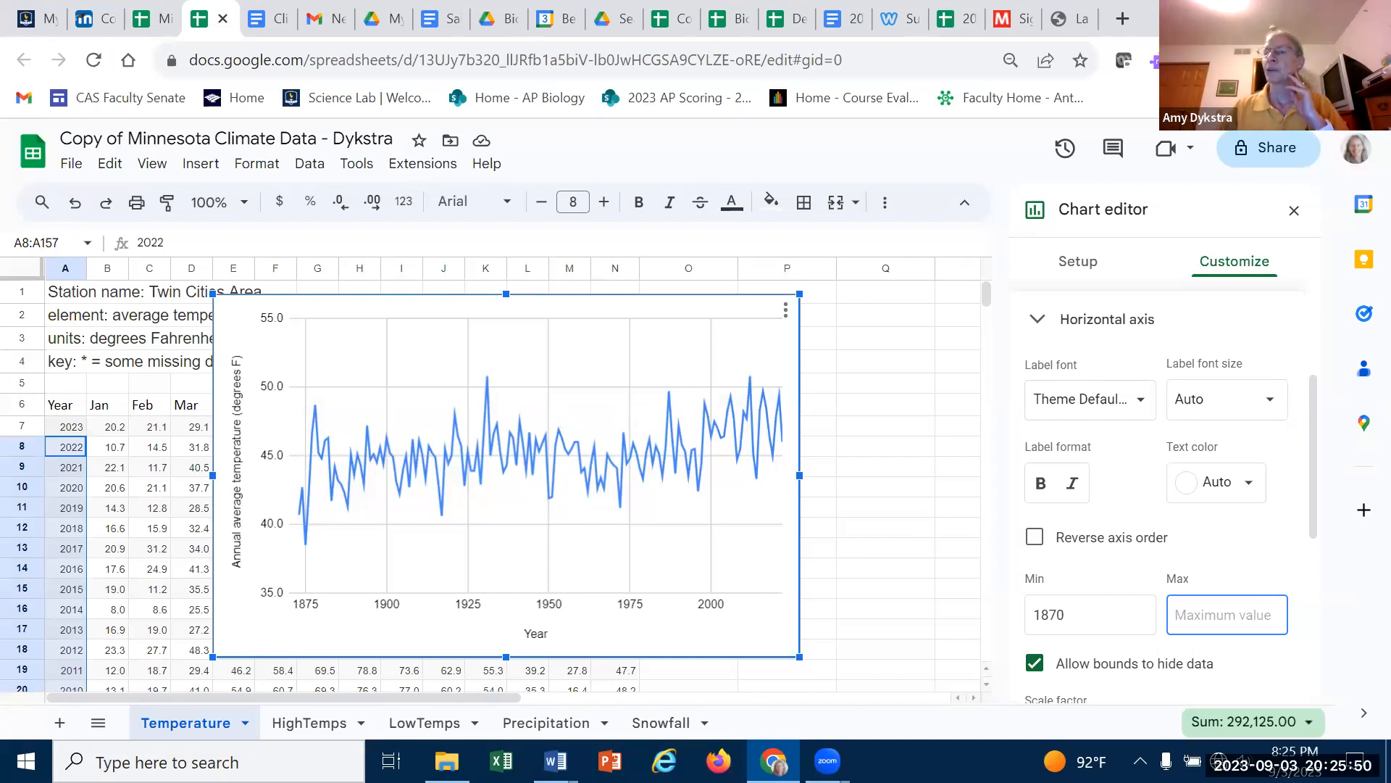
# - Add a trendline to the temperature line series
pyautogui.click(1042, 319)
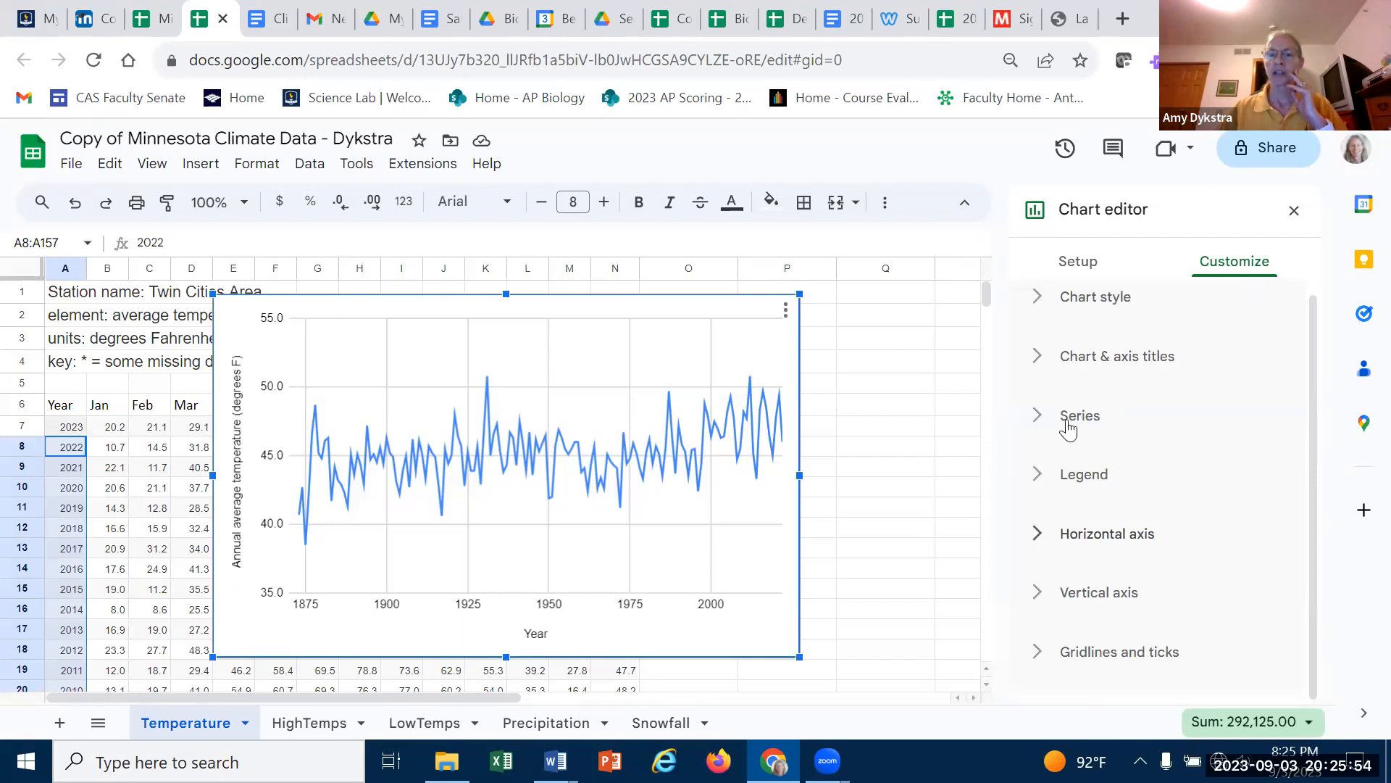
pyautogui.click(1036, 418)
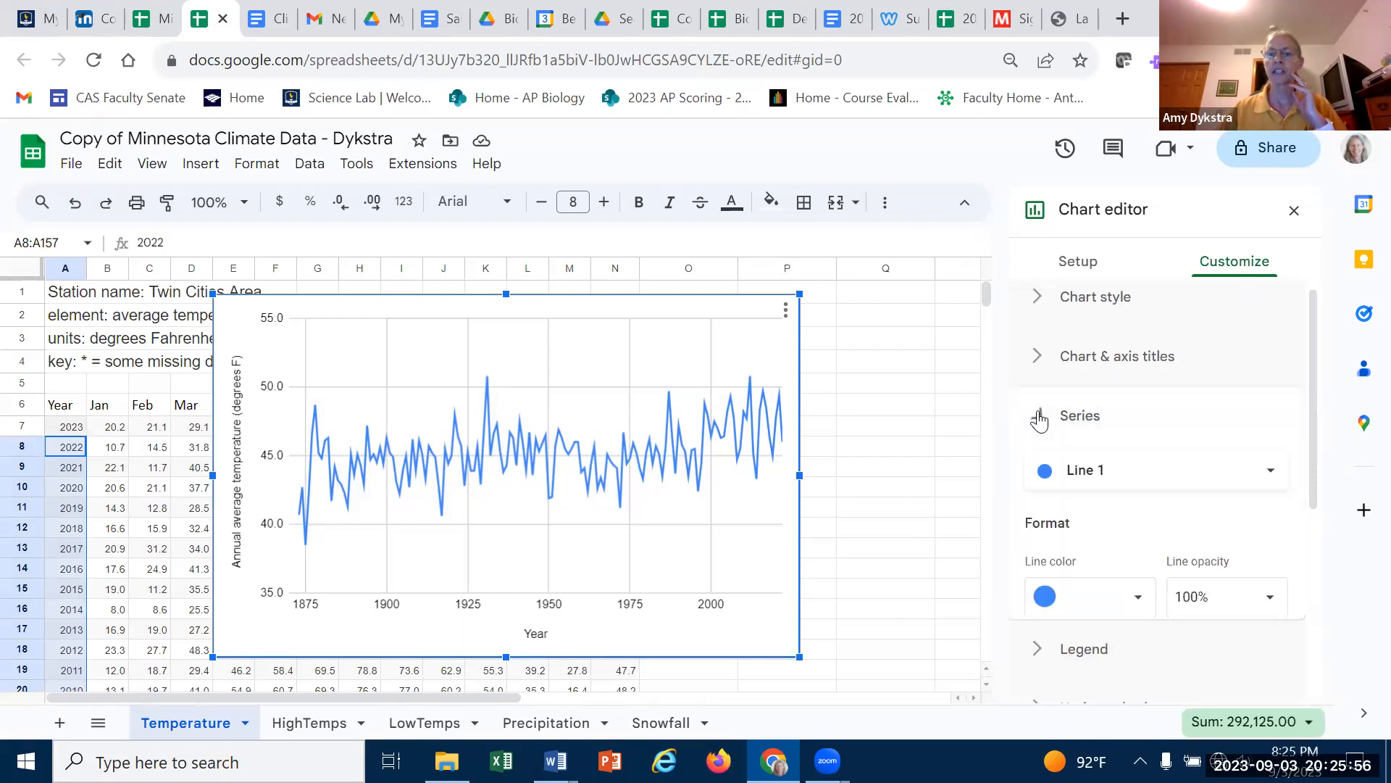
pyautogui.scroll(-3, 1287, 461)
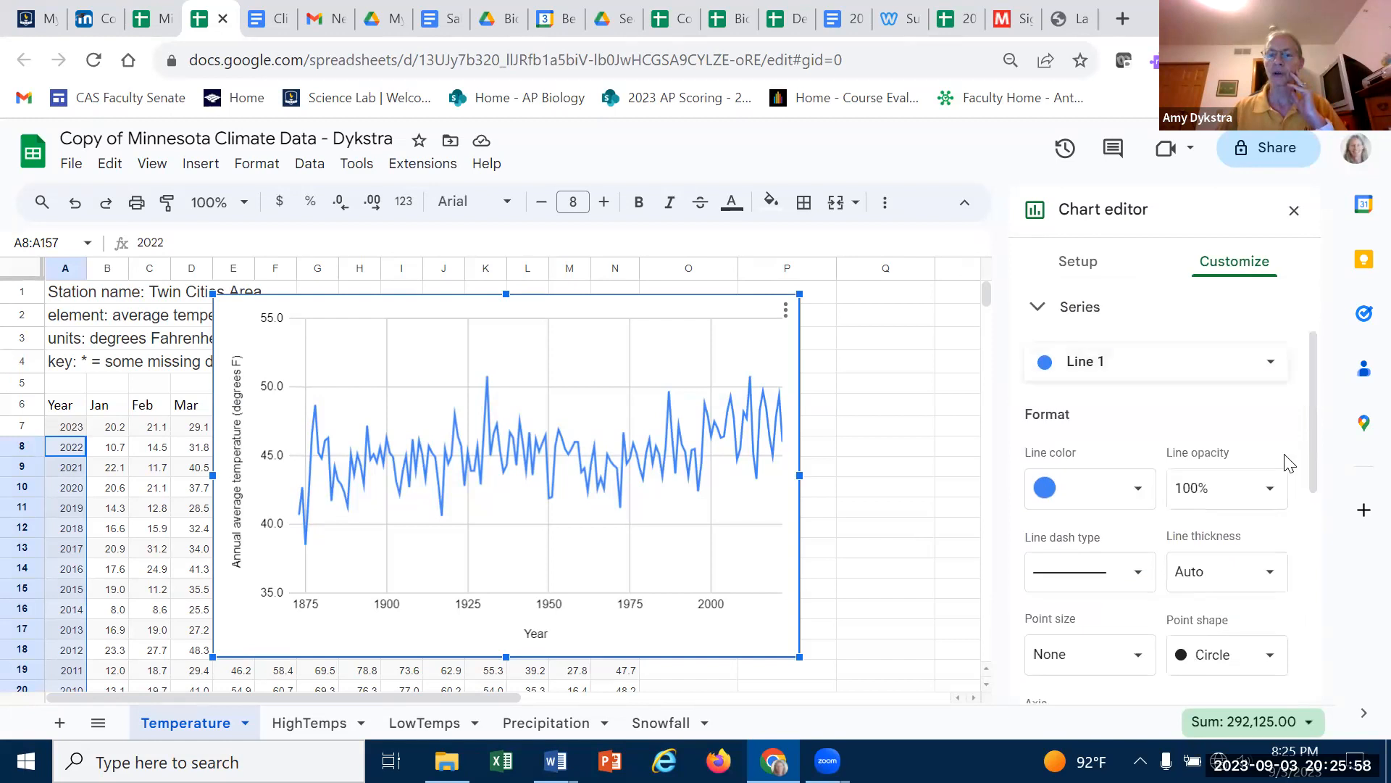
pyautogui.scroll(-3, 1304, 467)
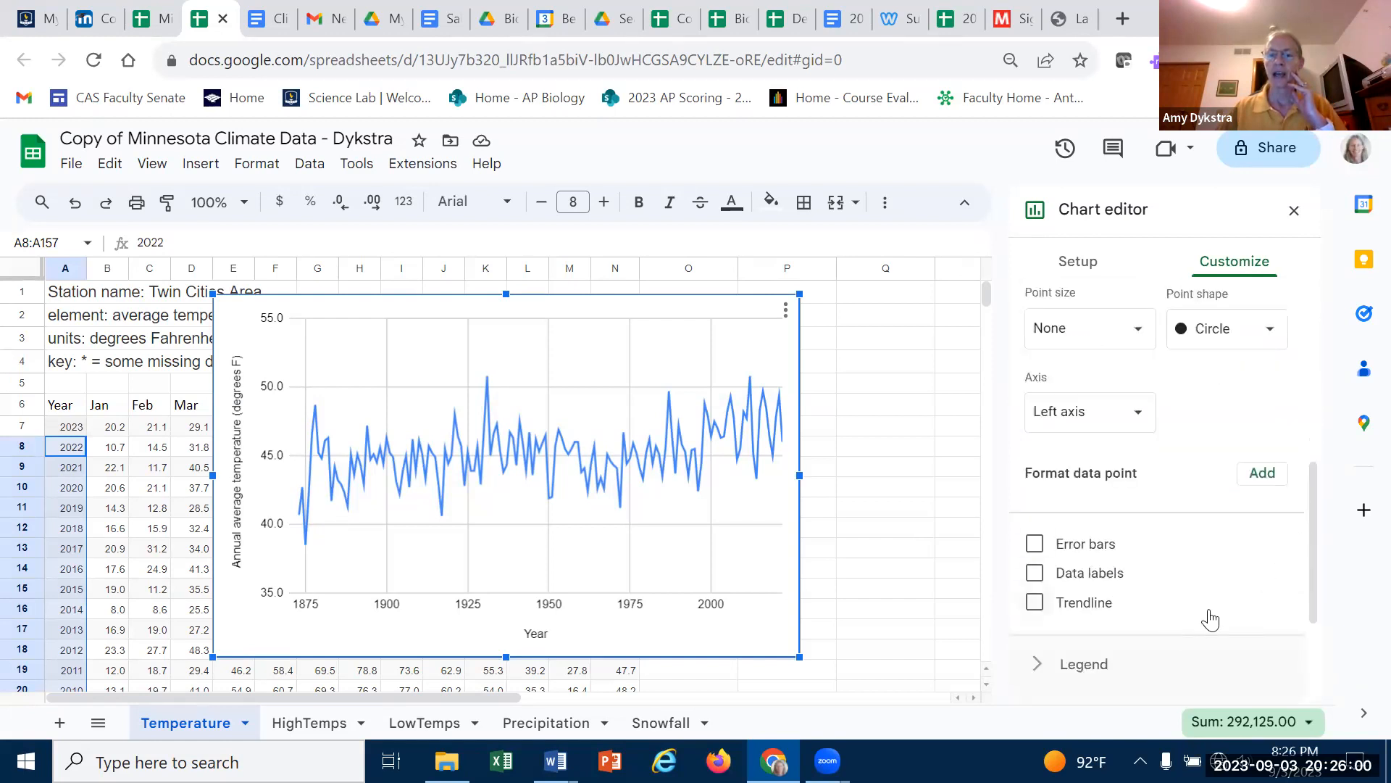
pyautogui.click(1035, 603)
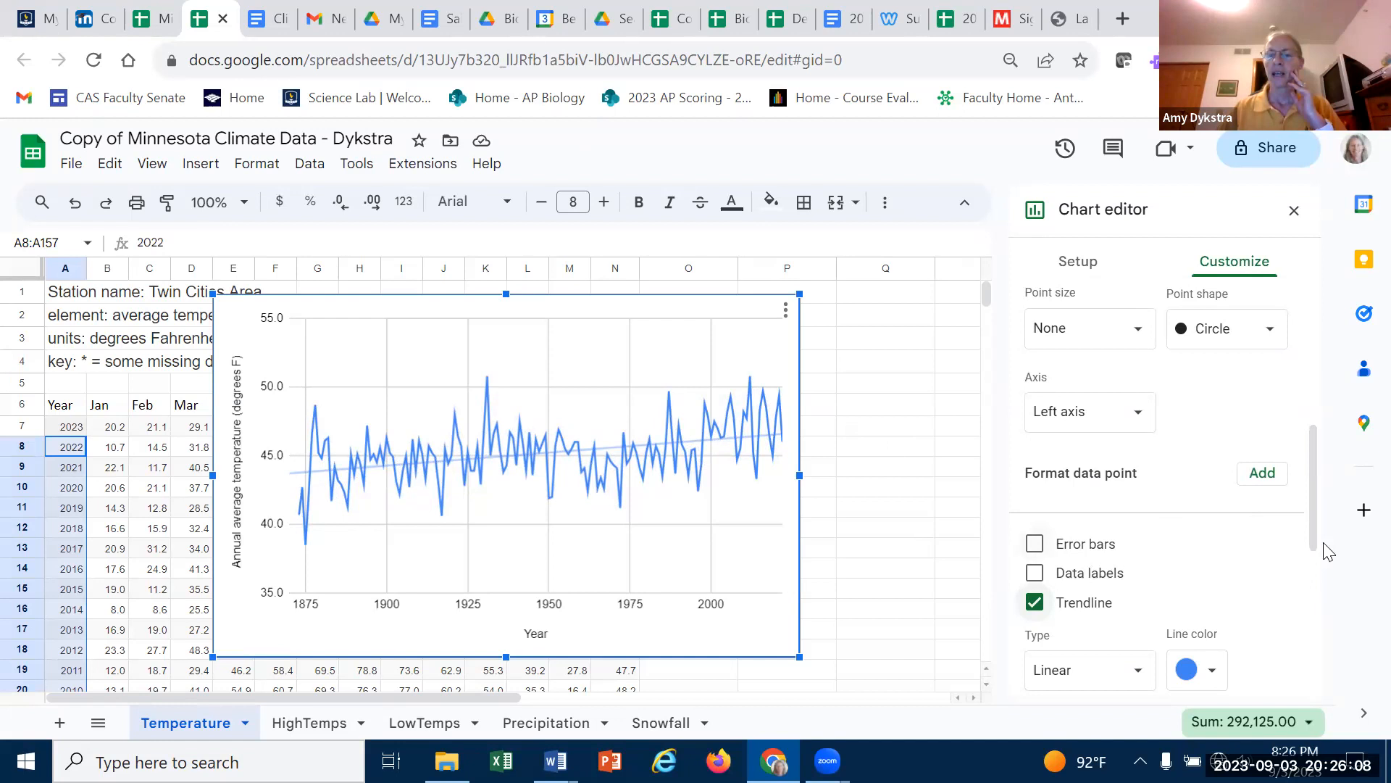
# - Try labelling the trendline with its equation, then set the label back to None
pyautogui.scroll(-3, 1311, 530)
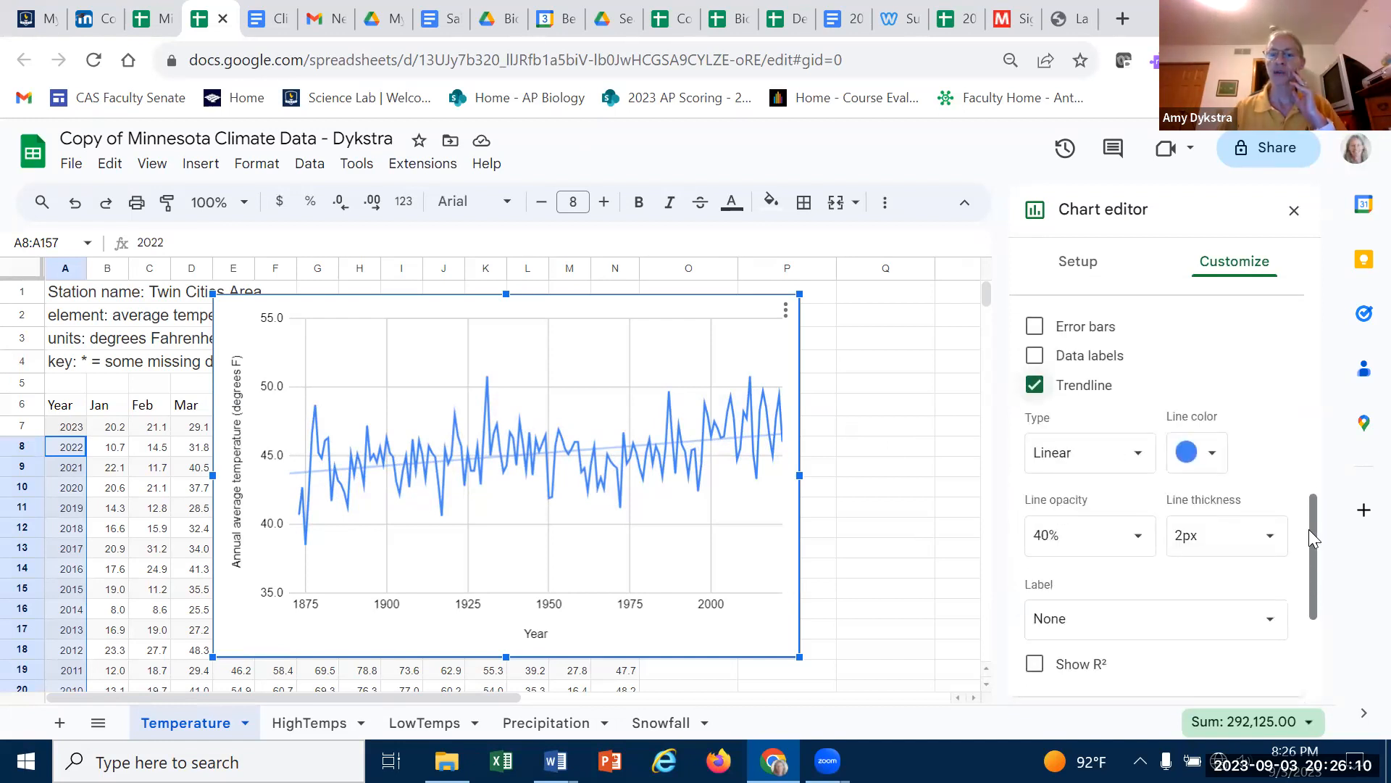
pyautogui.click(1270, 624)
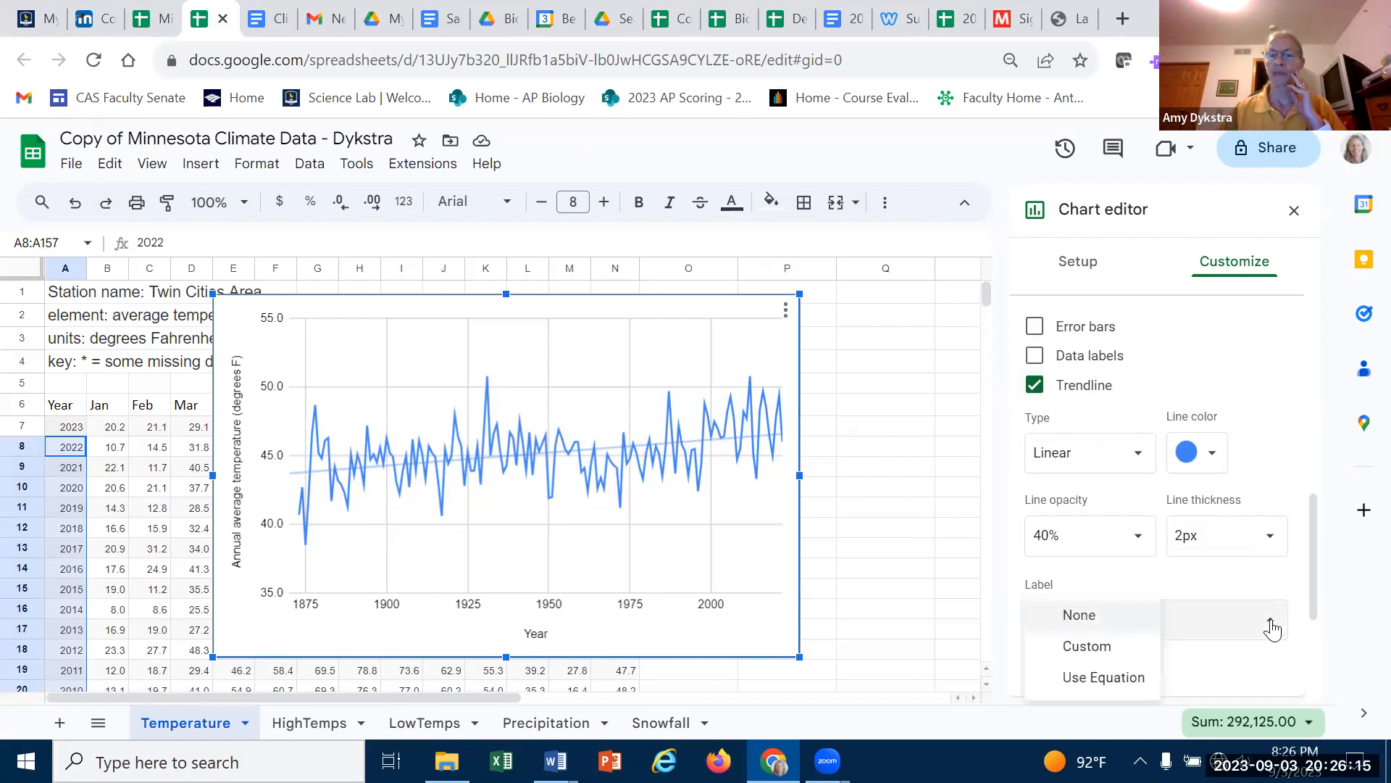
pyautogui.click(1104, 679)
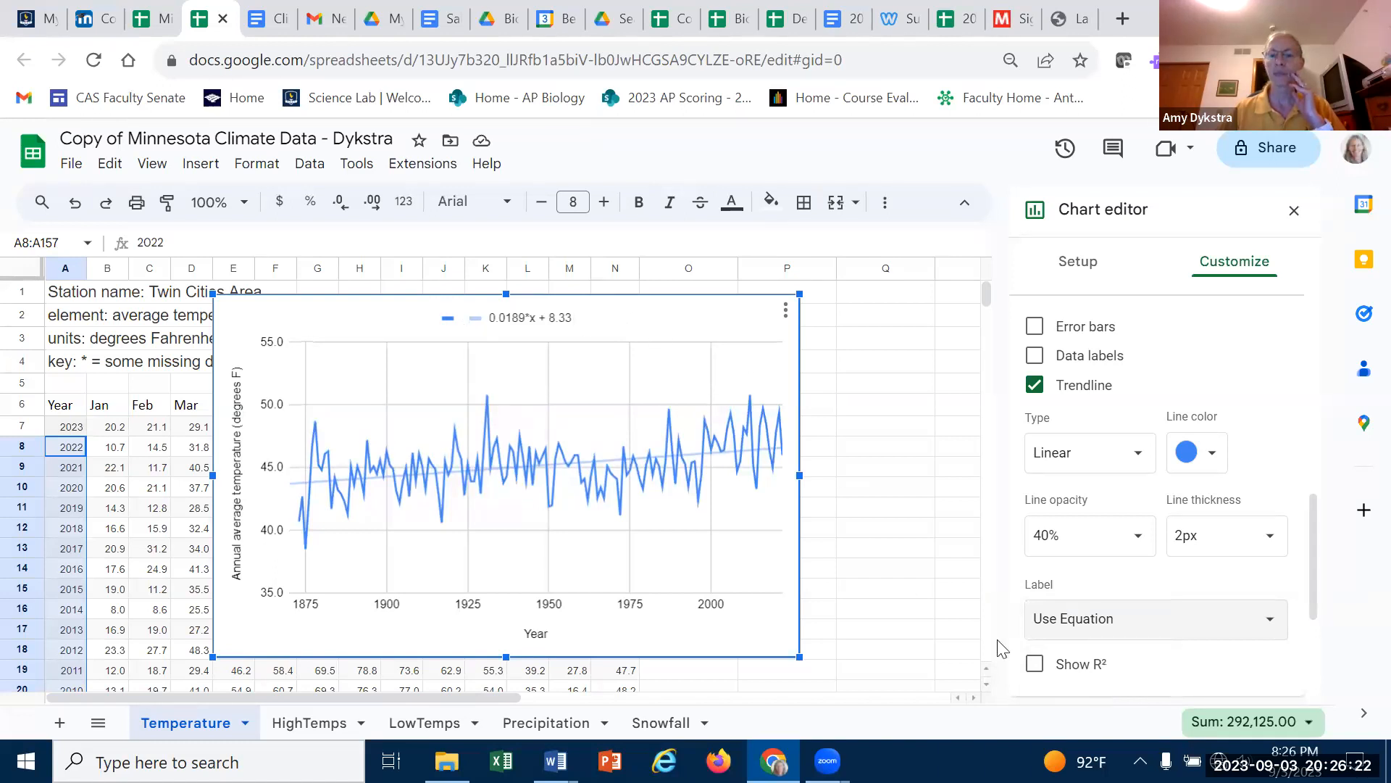
pyautogui.click(1276, 632)
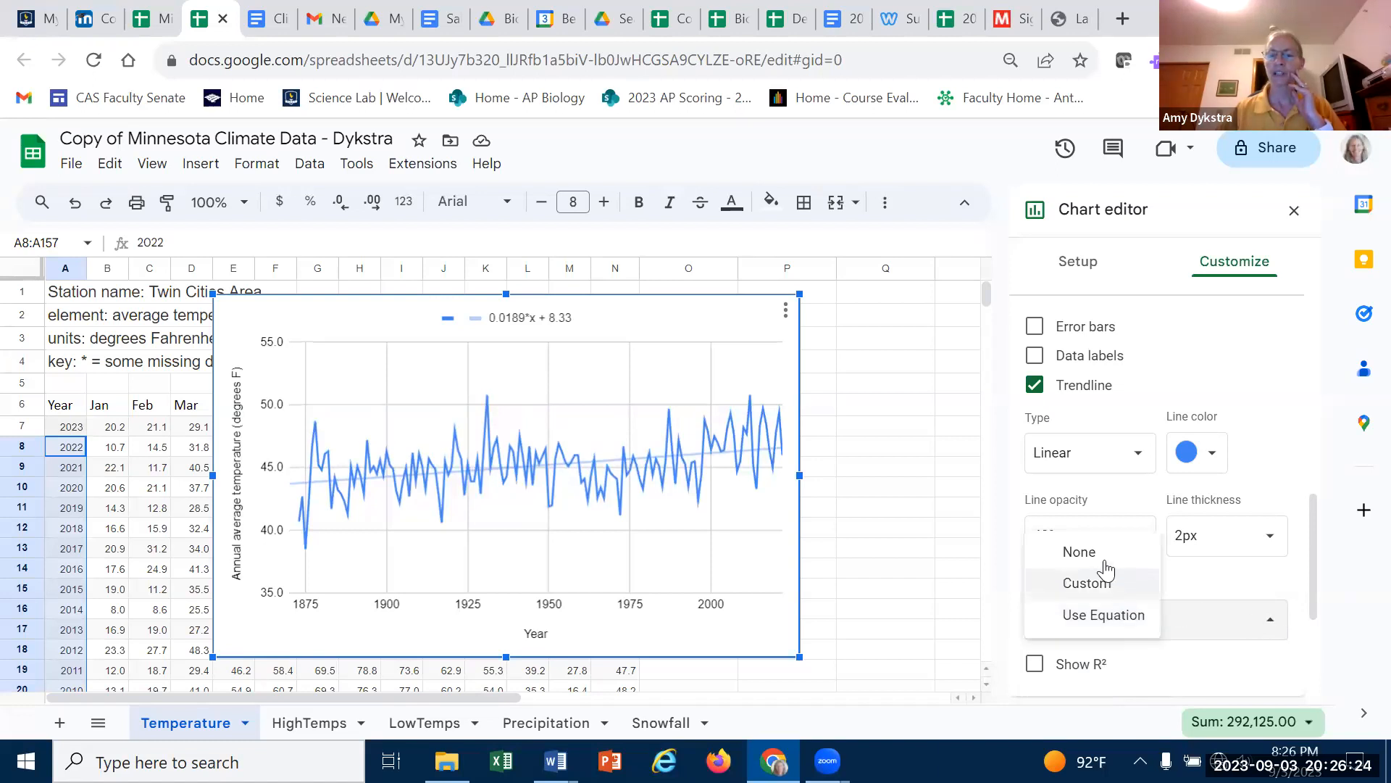
pyautogui.click(1087, 549)
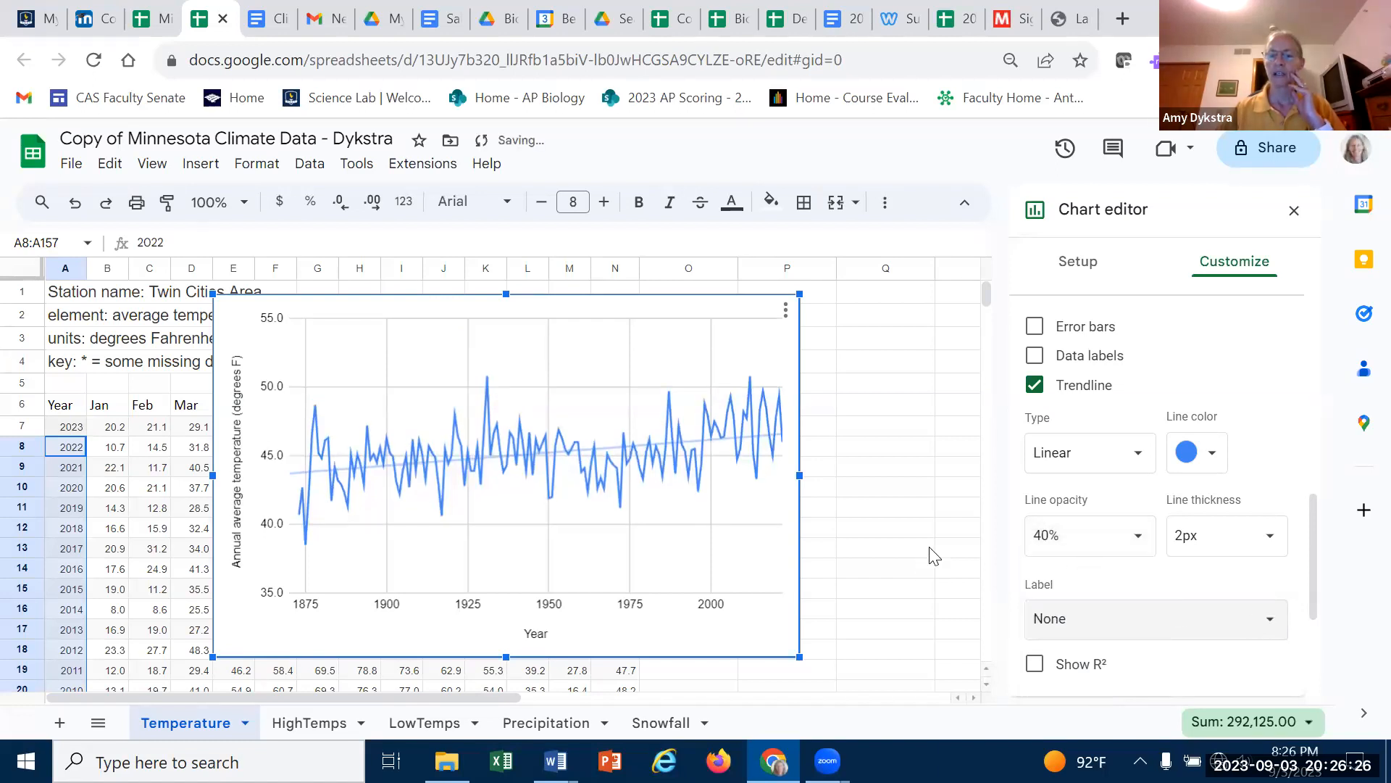
# - Try showing R² on the trendline label, then turn it off and reset the label to None
pyautogui.click(1035, 666)
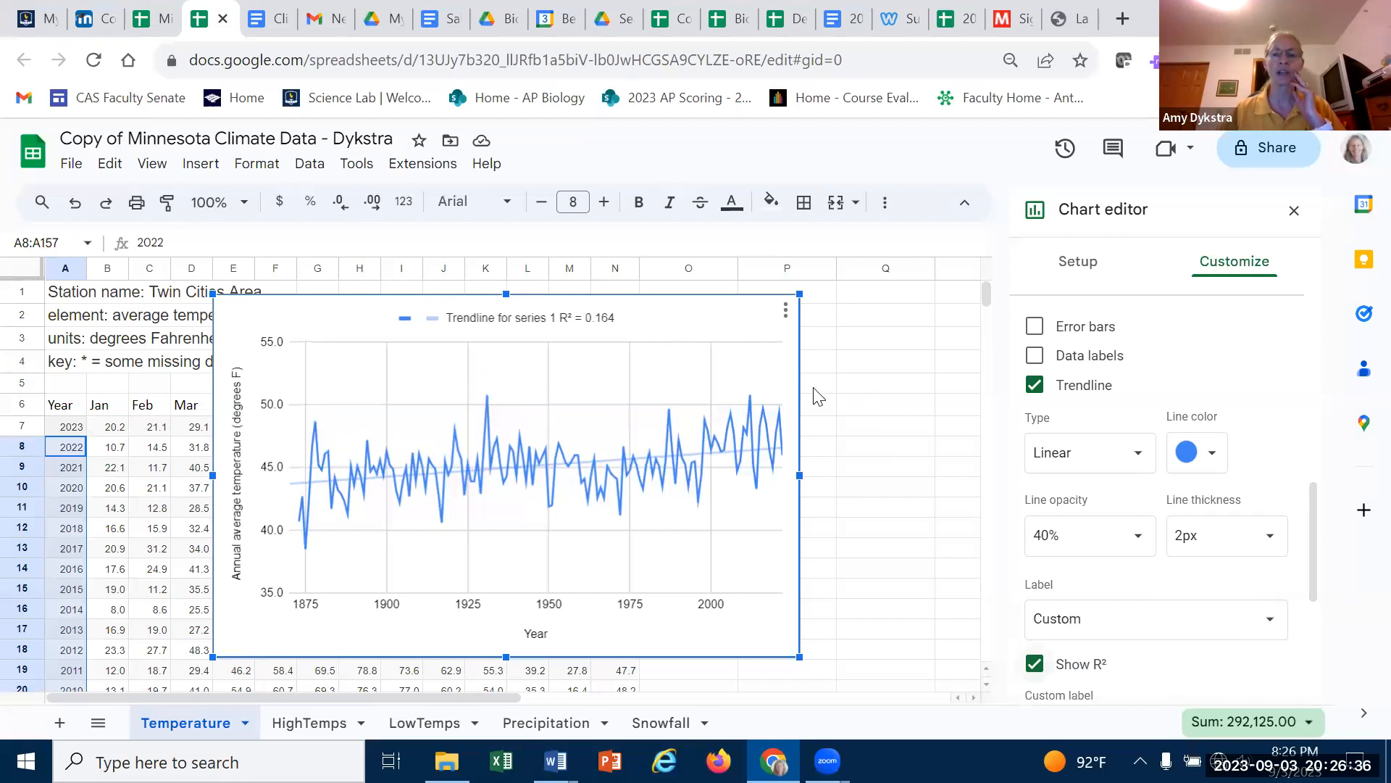
pyautogui.click(1035, 664)
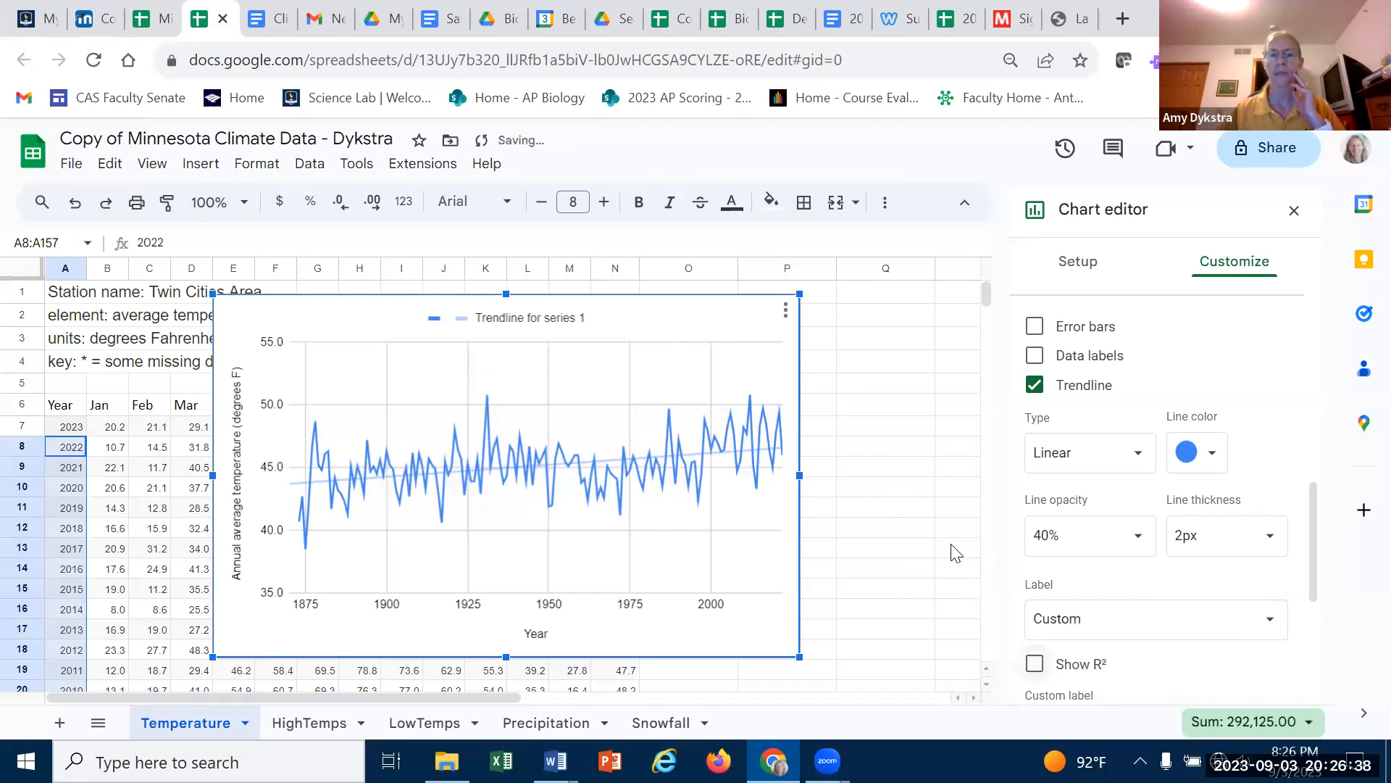
pyautogui.click(1194, 625)
pyautogui.click(1096, 595)
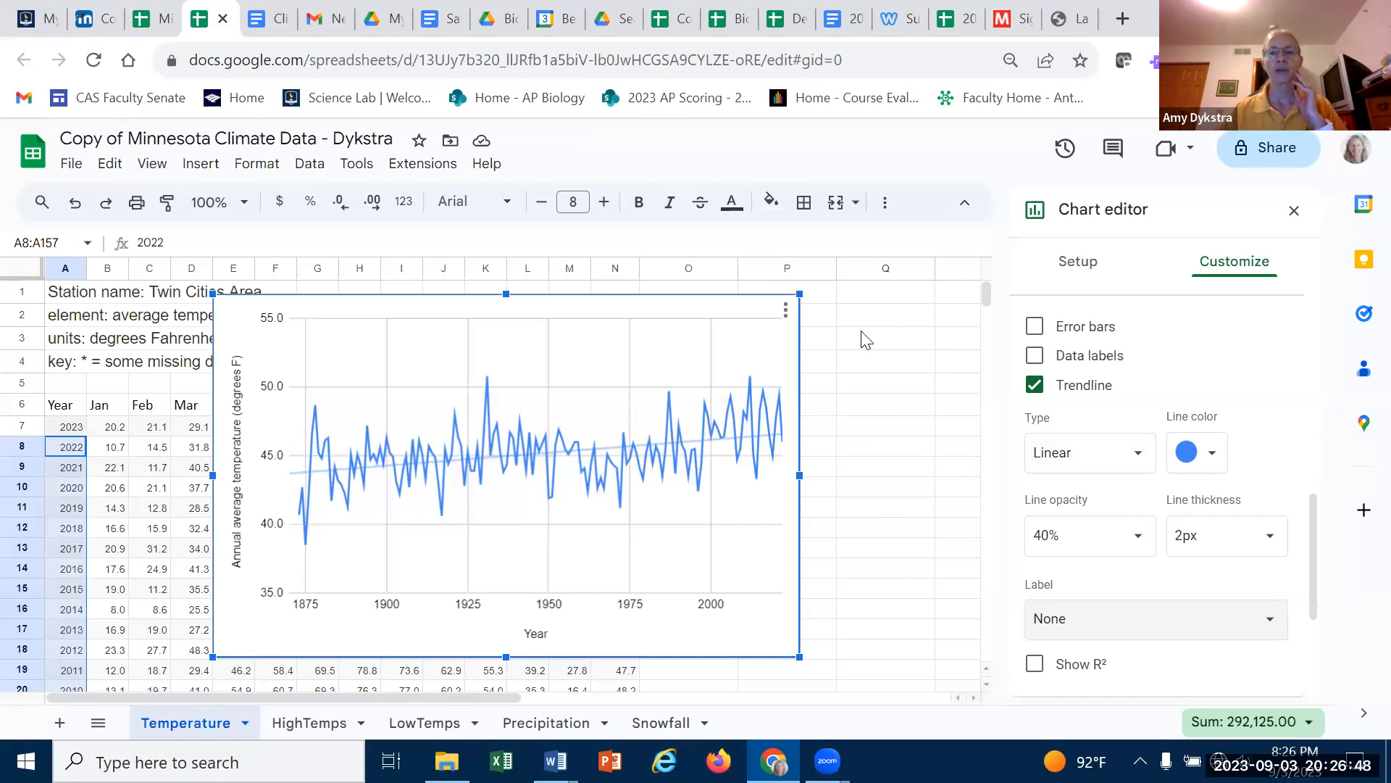
pyautogui.click(787, 310)
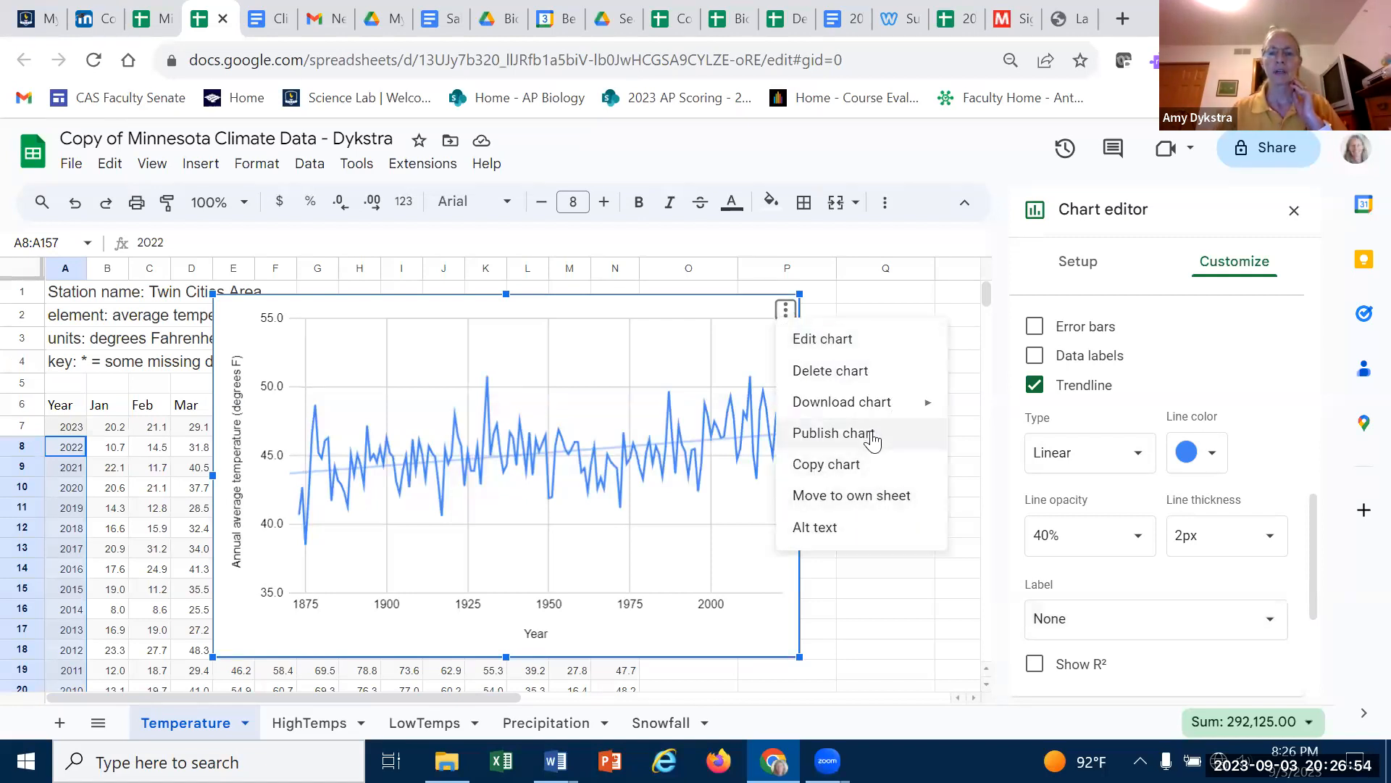
pyautogui.moveTo(889, 404)
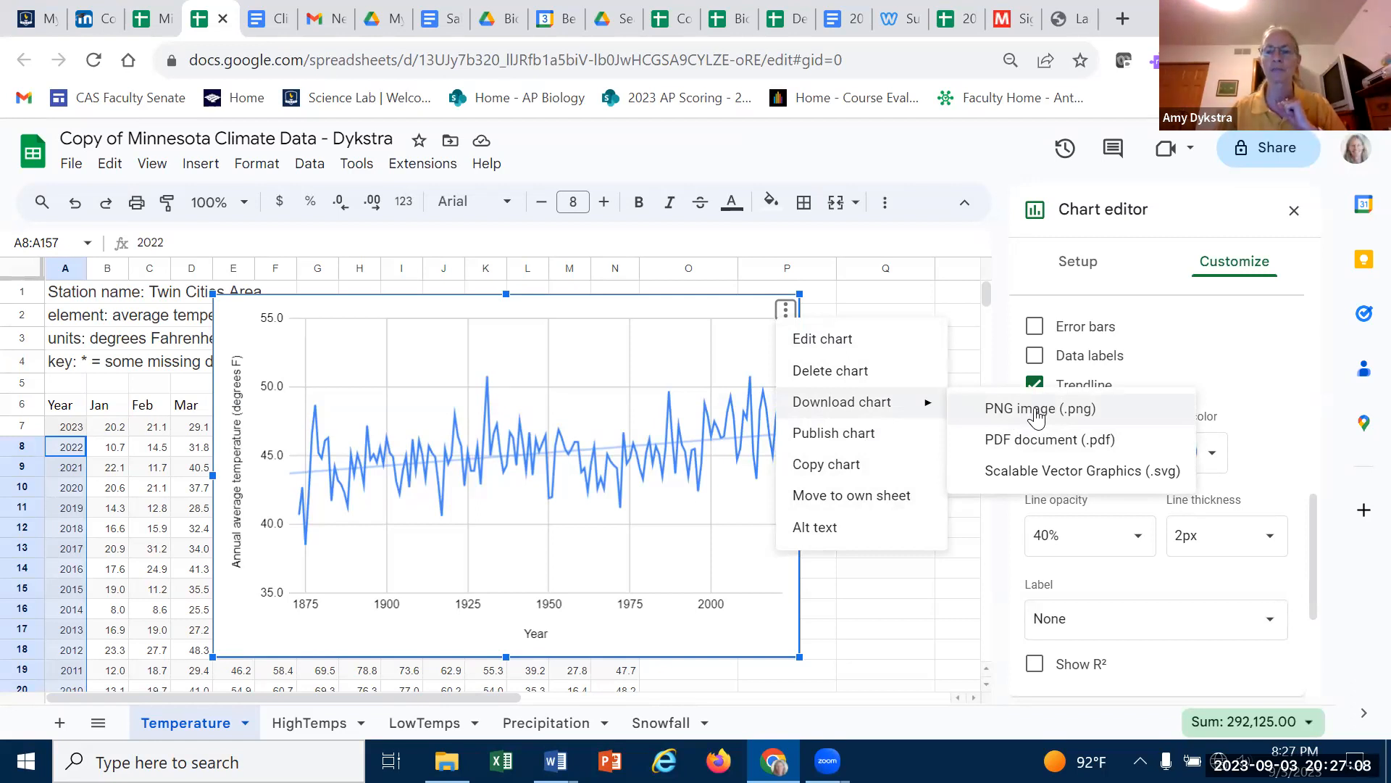
pyautogui.click(890, 568)
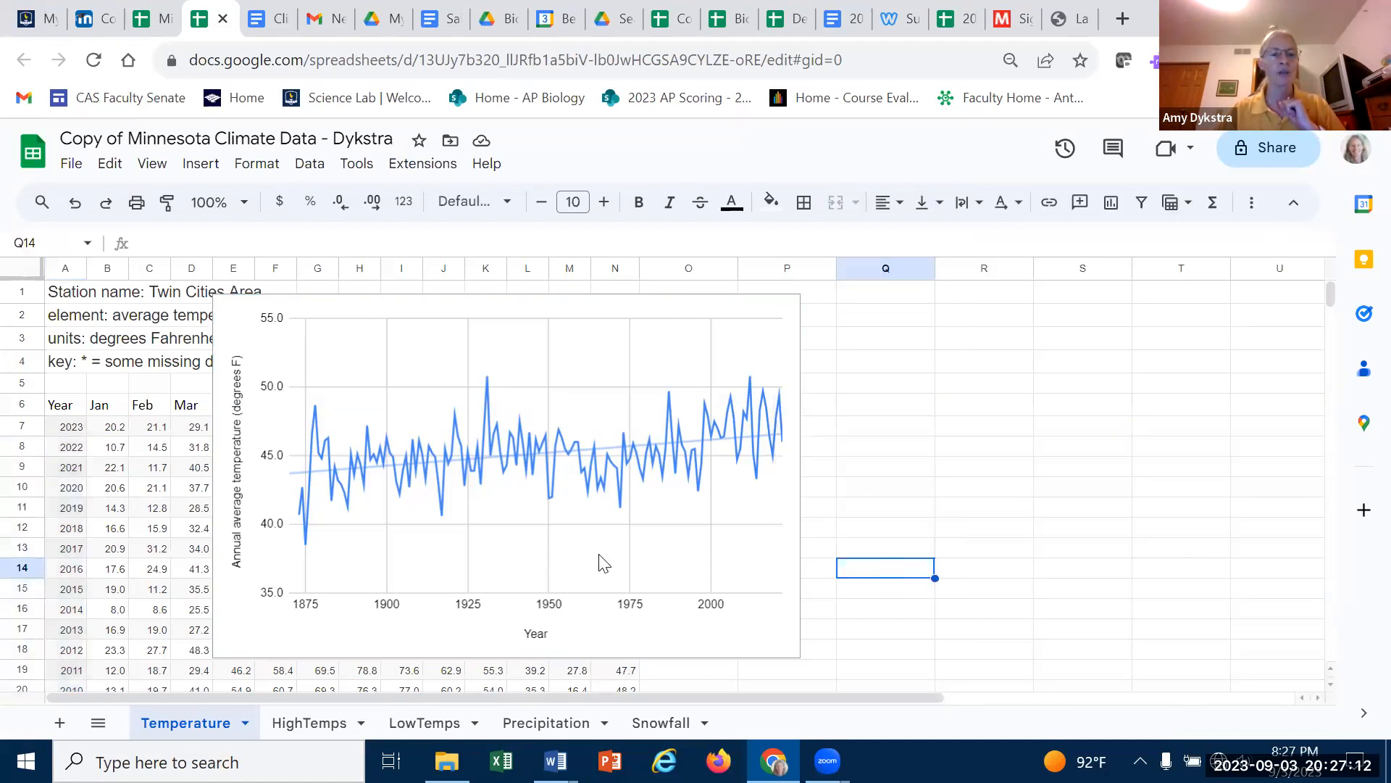